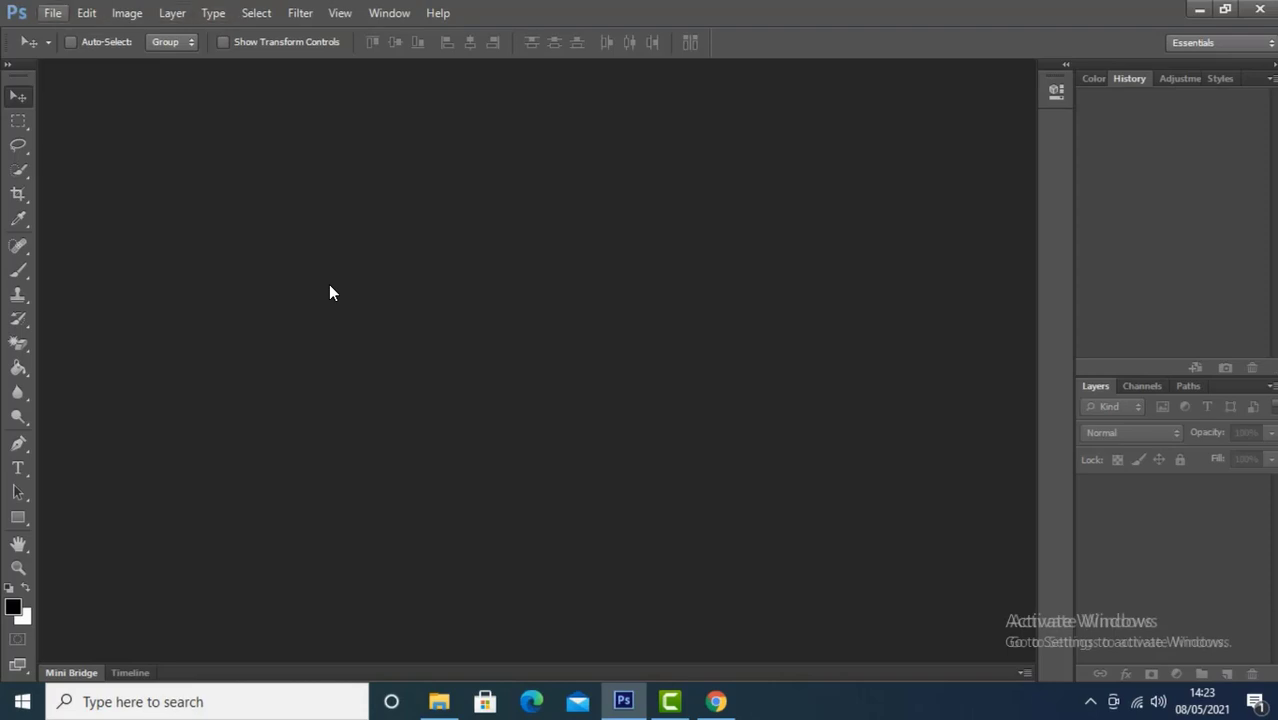
key("Right")
key("Right")
key("Right")
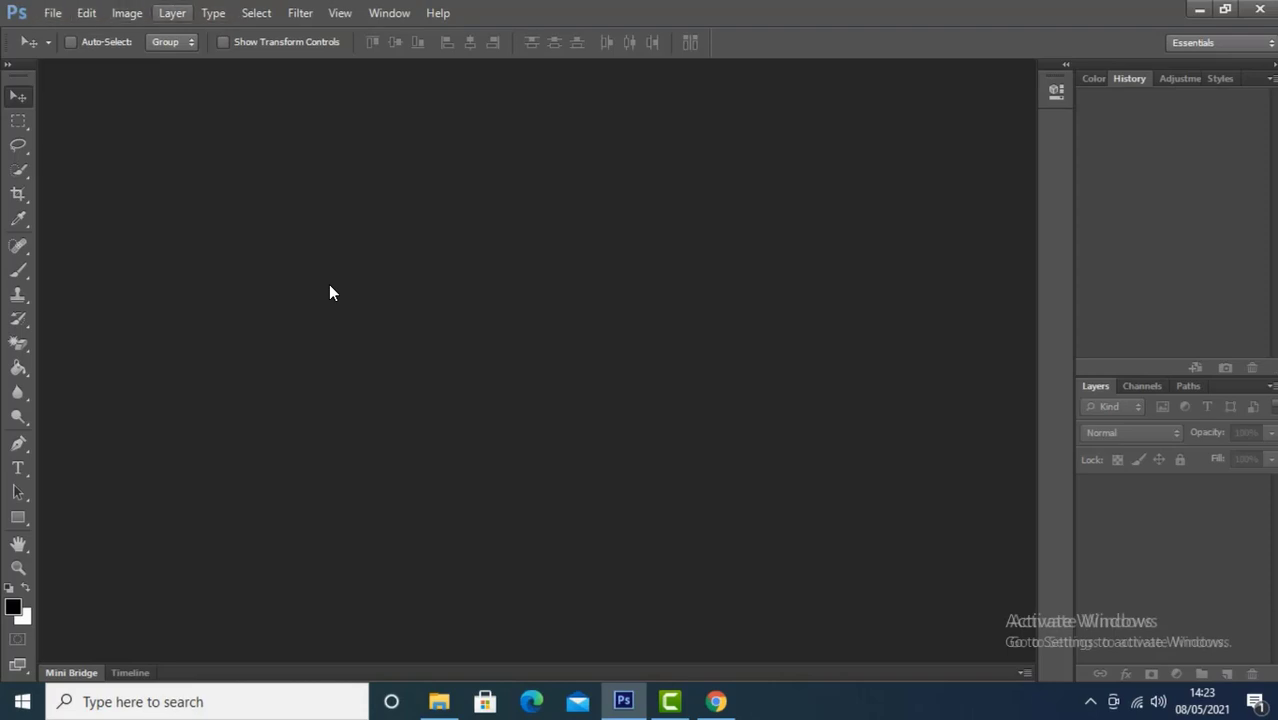
key("Left")
key("Left")
key("Left")
key("Down")
key("Right")
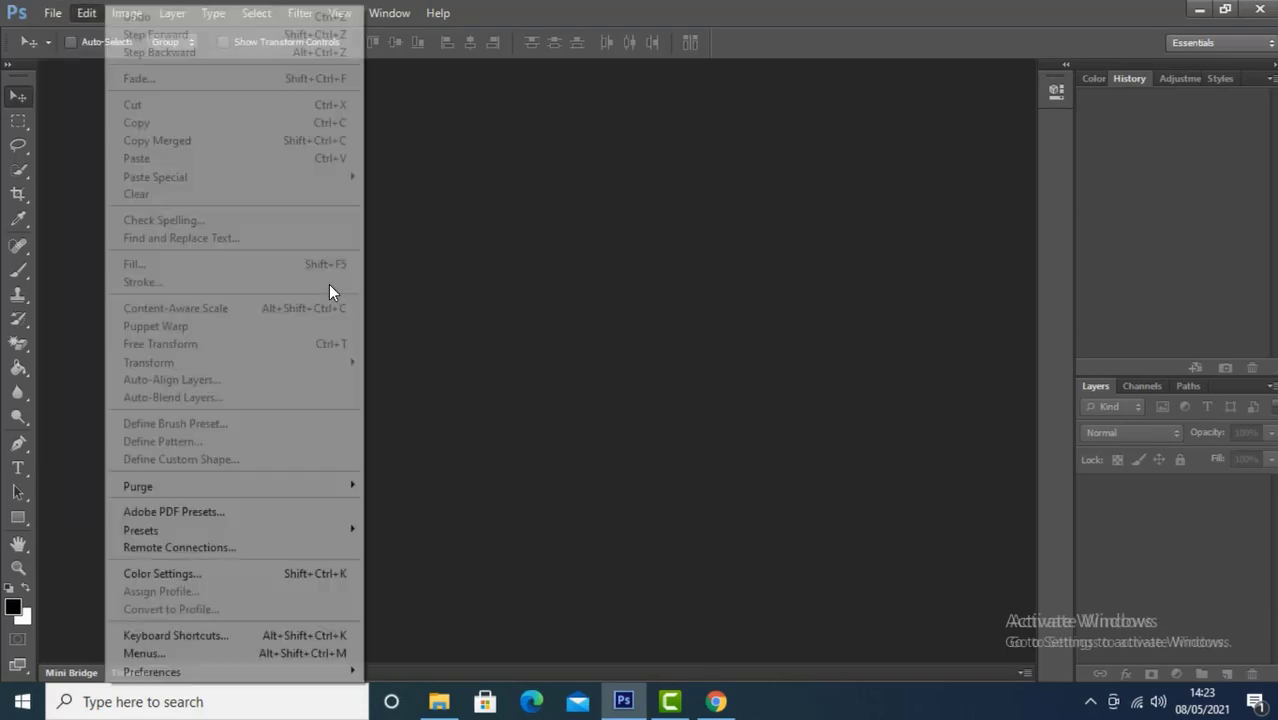
key("Down")
key("Escape")
key("Down")
key("Down")
key("Left")
key("Left")
key("Left")
key("Left")
key("Left")
key("Left")
key("Left")
key("Left")
key("Left")
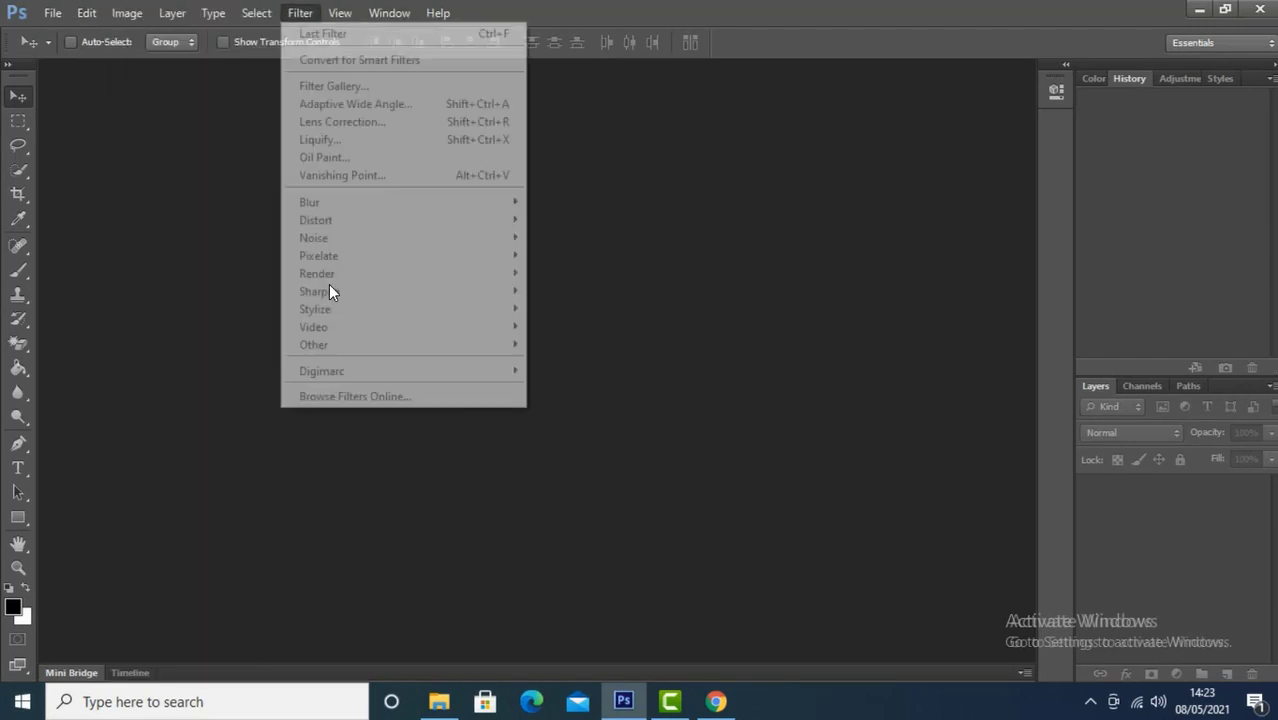
key("Left")
key("Left")
key("Down")
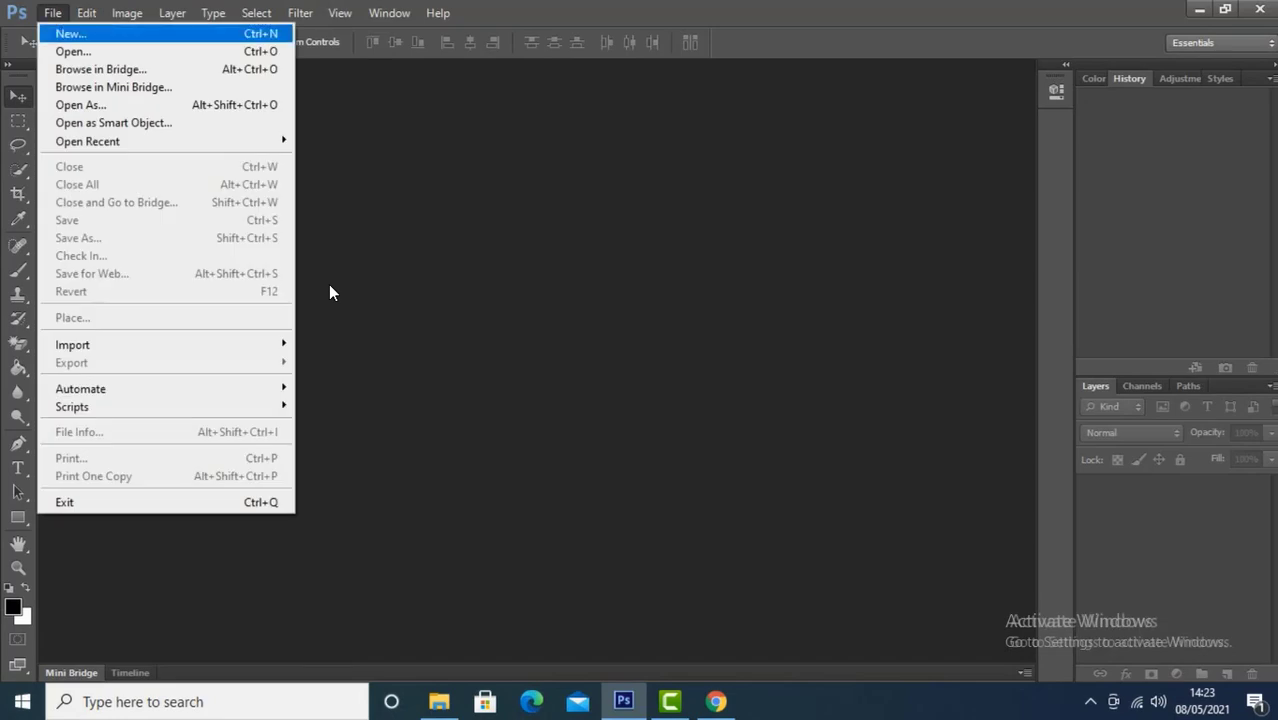
key("Down")
key("Escape")
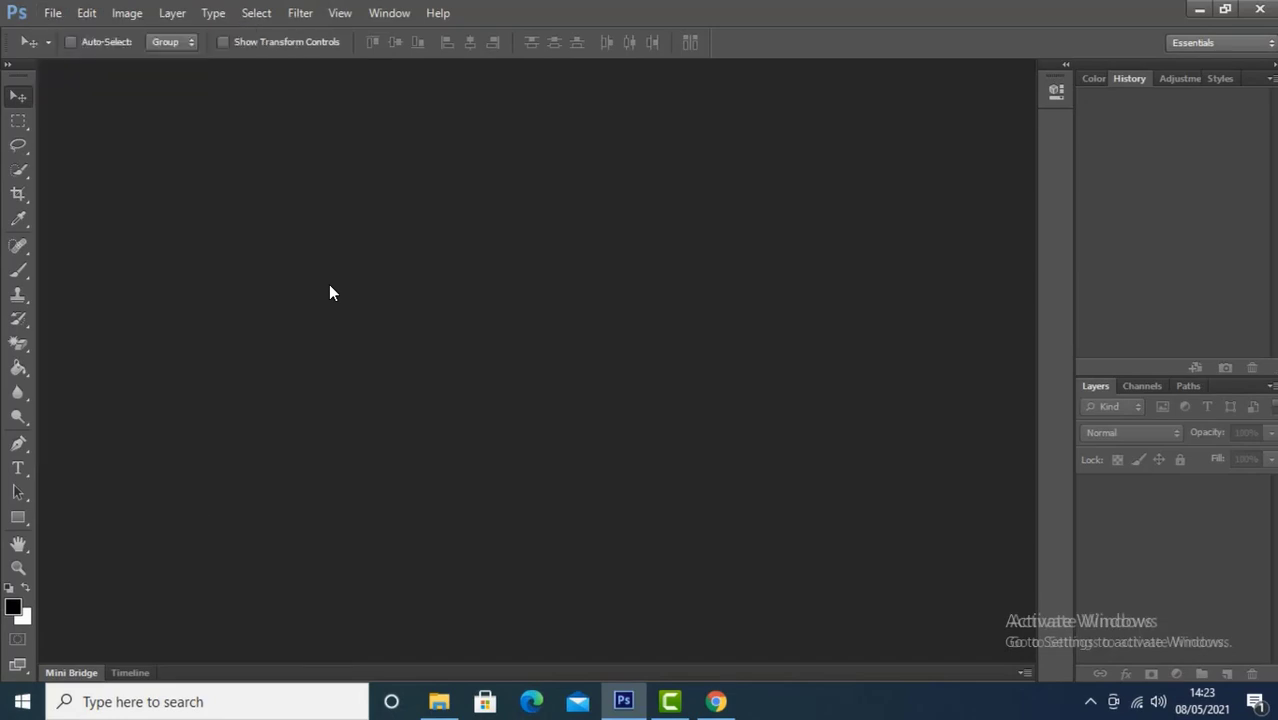
key("Left")
key("Left")
key("Left")
key("Left")
key("Left")
key("Left")
key("Left")
key("Left")
key("Left")
key("Left")
key("Left")
key("Left")
key("Left")
key("Left")
key("Left")
key("Left")
key("Left")
key("Left")
key("Left")
key("Left")
key("Left")
key("Left")
key("Left")
key("Left")
key("Left")
key("Left")
key("Left")
key("Left")
key("Left")
key("Left")
key("Left")
key("Escape")
Expand the toolbox to two columns and collapse it back to a single column.
key("m")
left_click(8, 65)
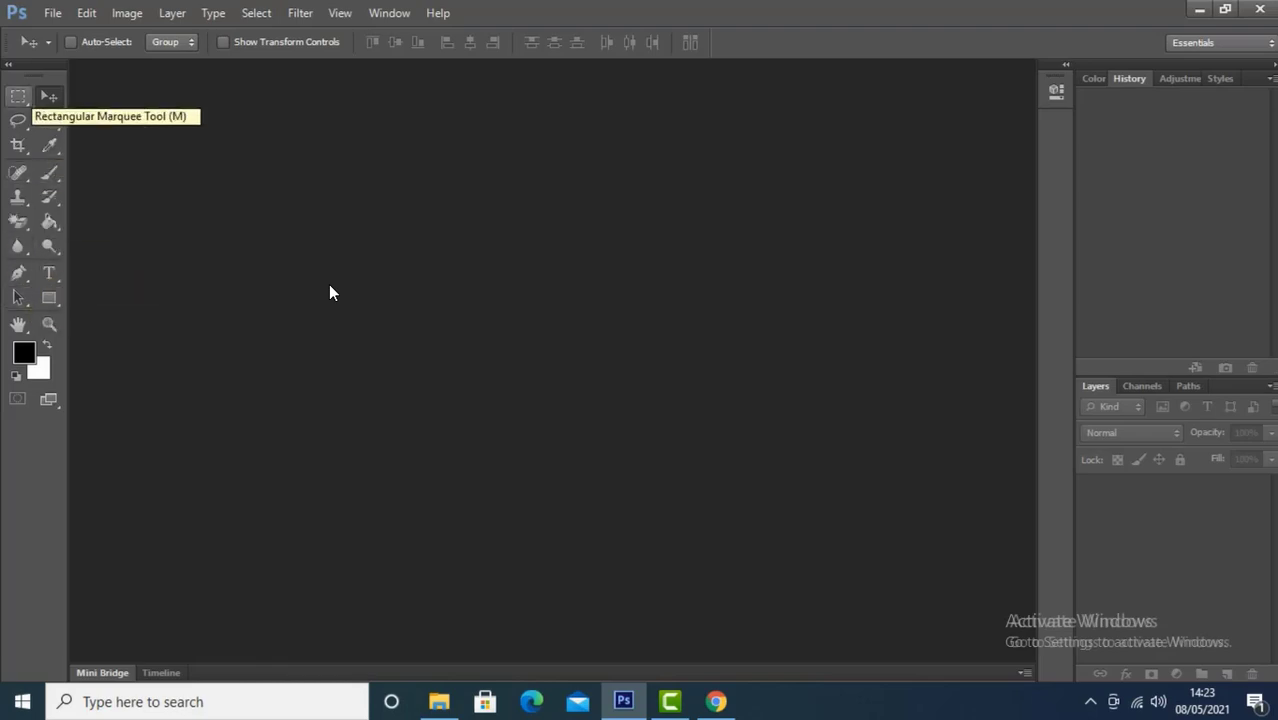
left_click(8, 64)
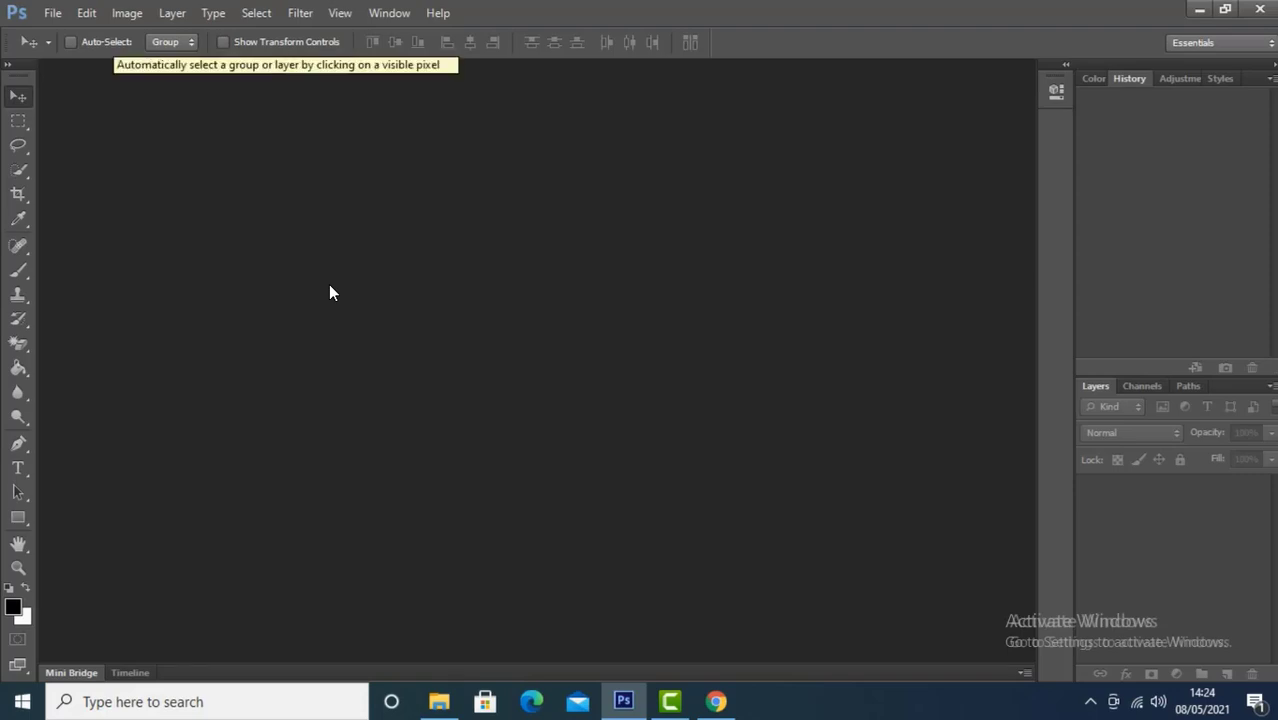
Activate the Rectangular Marquee, Lasso, Crop and Eyedropper tools in turn, and return to the Move tool.
key("m")
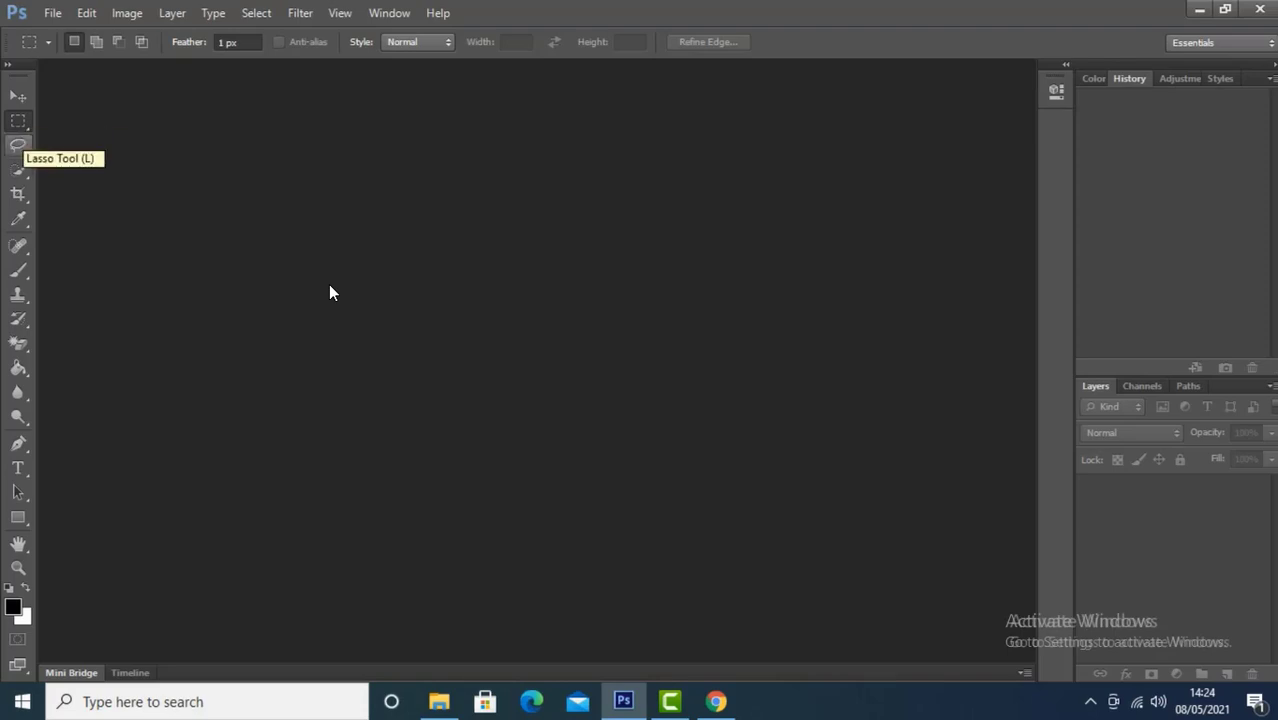
key("l")
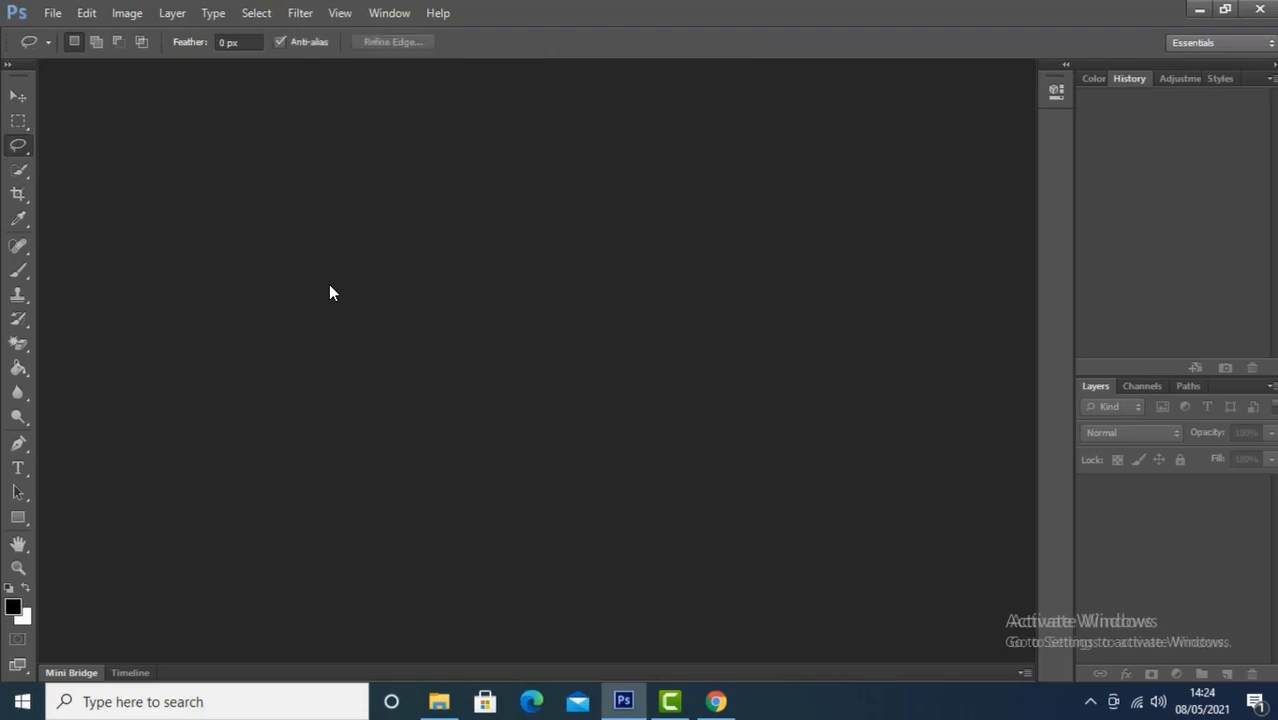
key("c")
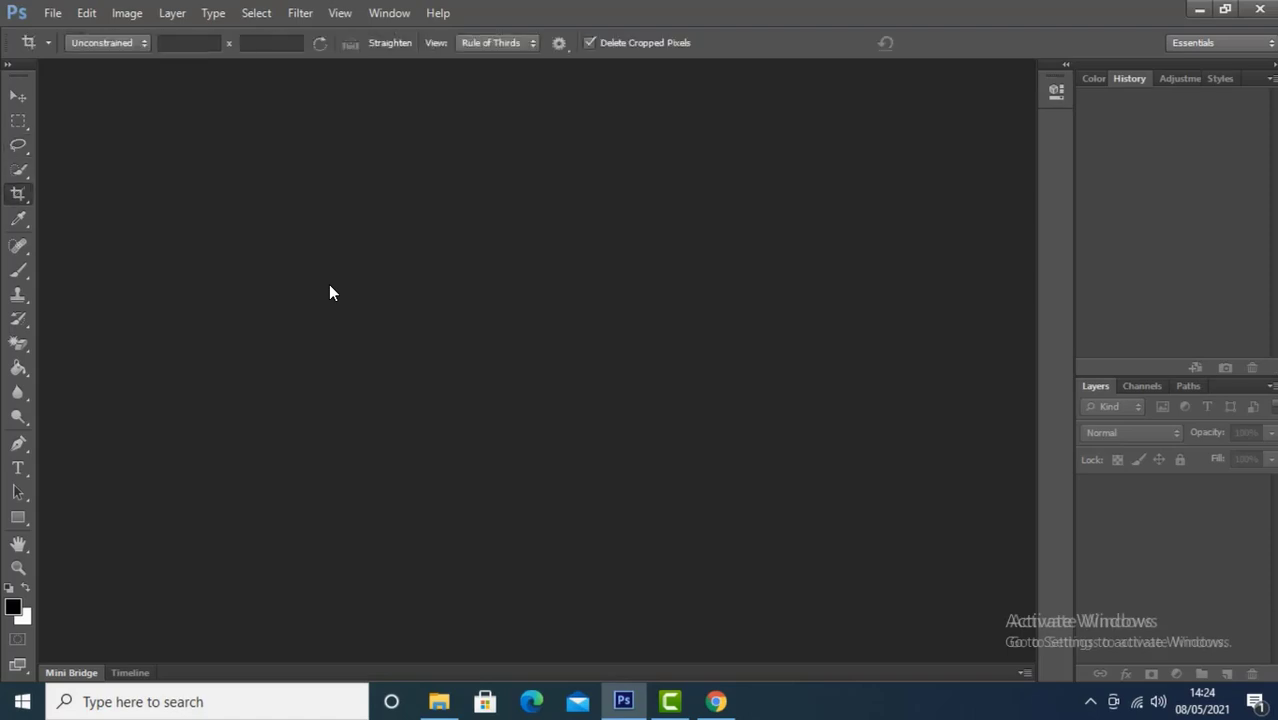
key("i")
key("m")
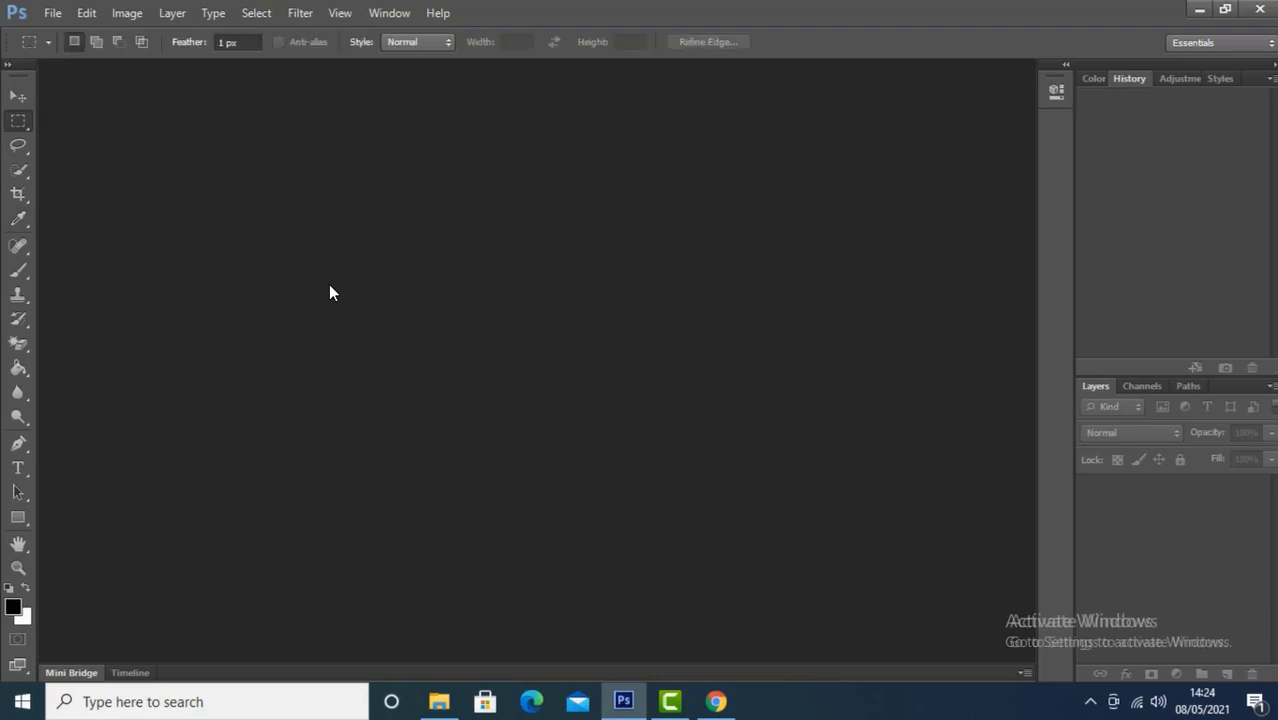
key("v")
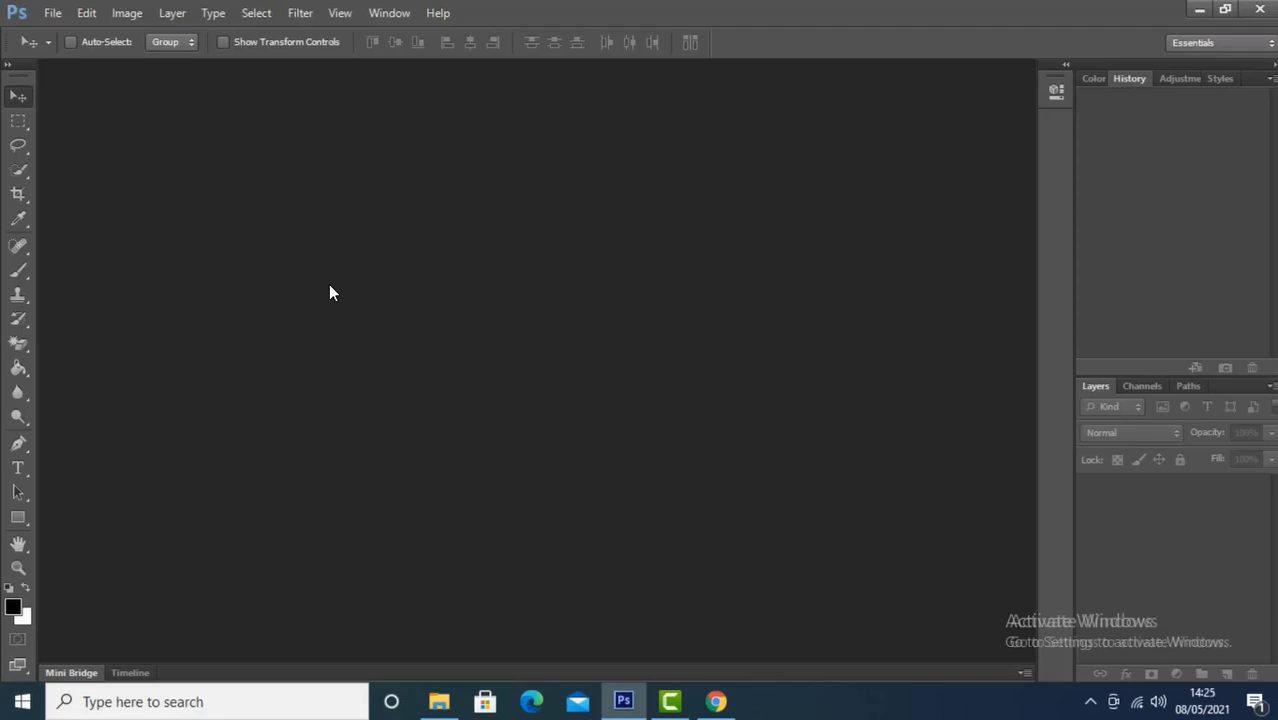
Start a new document and name it contoh.
key("alt+f")
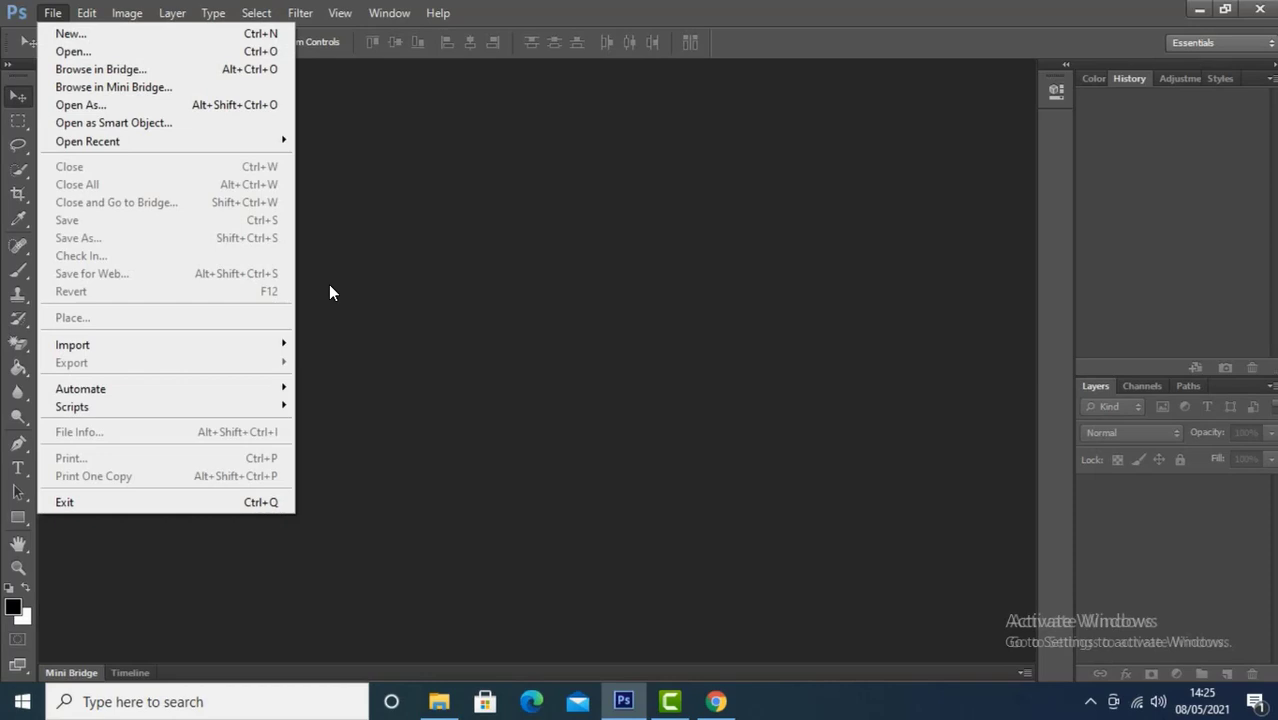
key("Down")
key("Down")
key("Up")
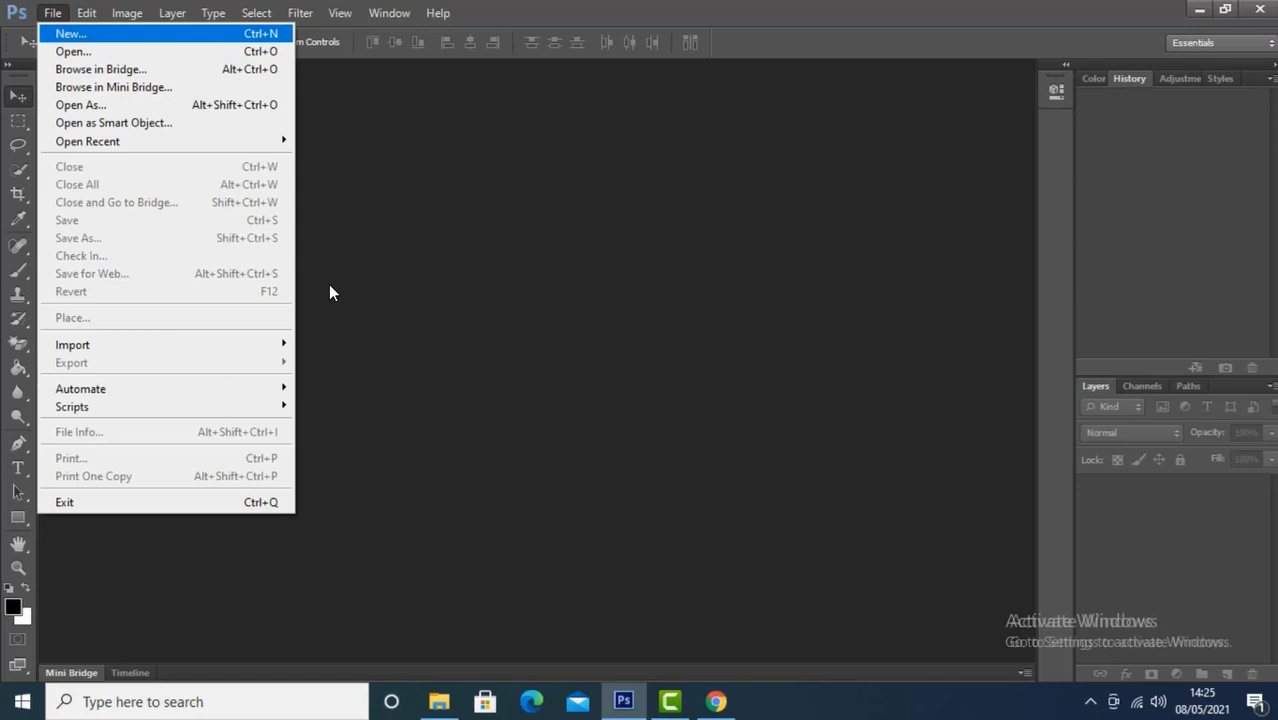
key("Down")
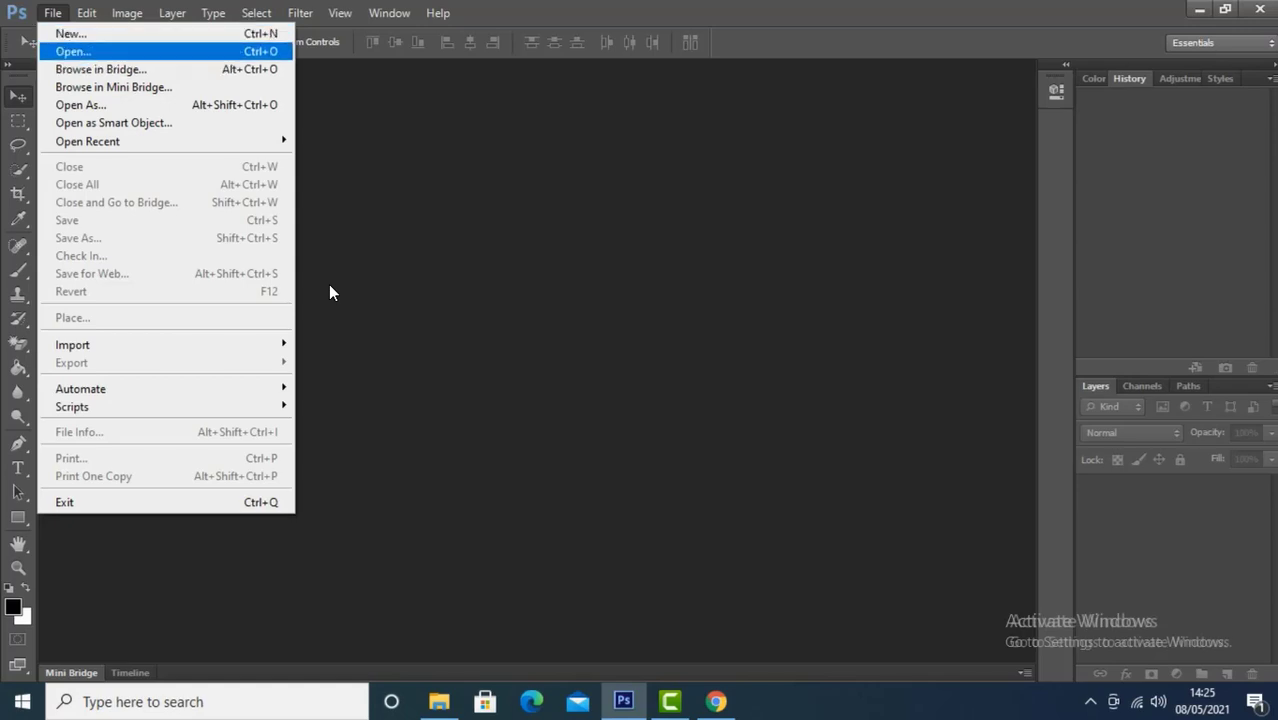
key("Up")
key("Return")
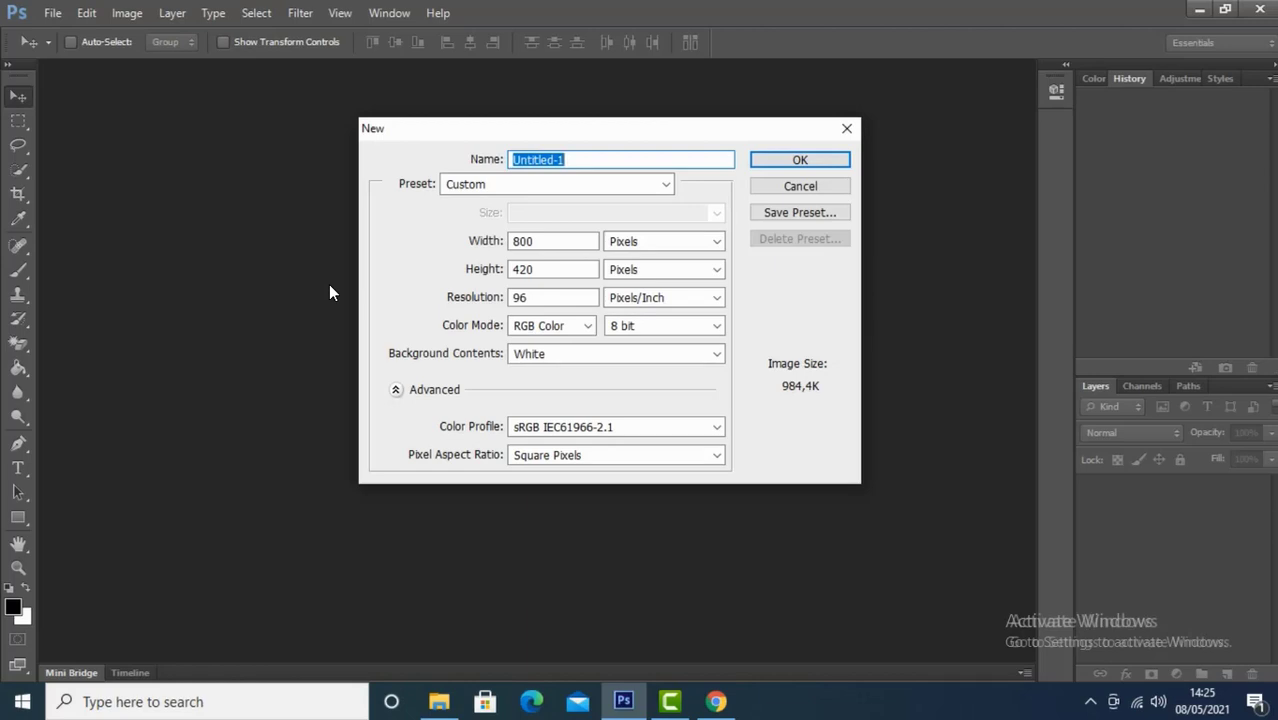
key("super")
key("super")
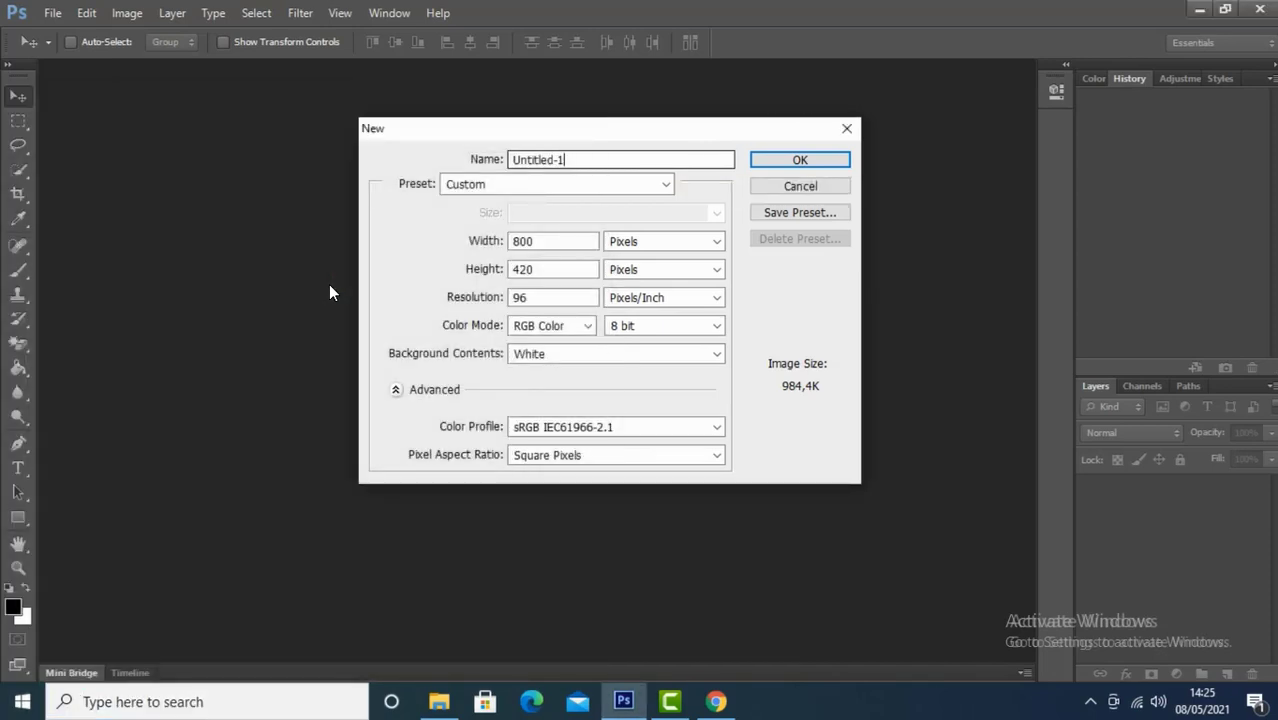
key("ctrl+a")
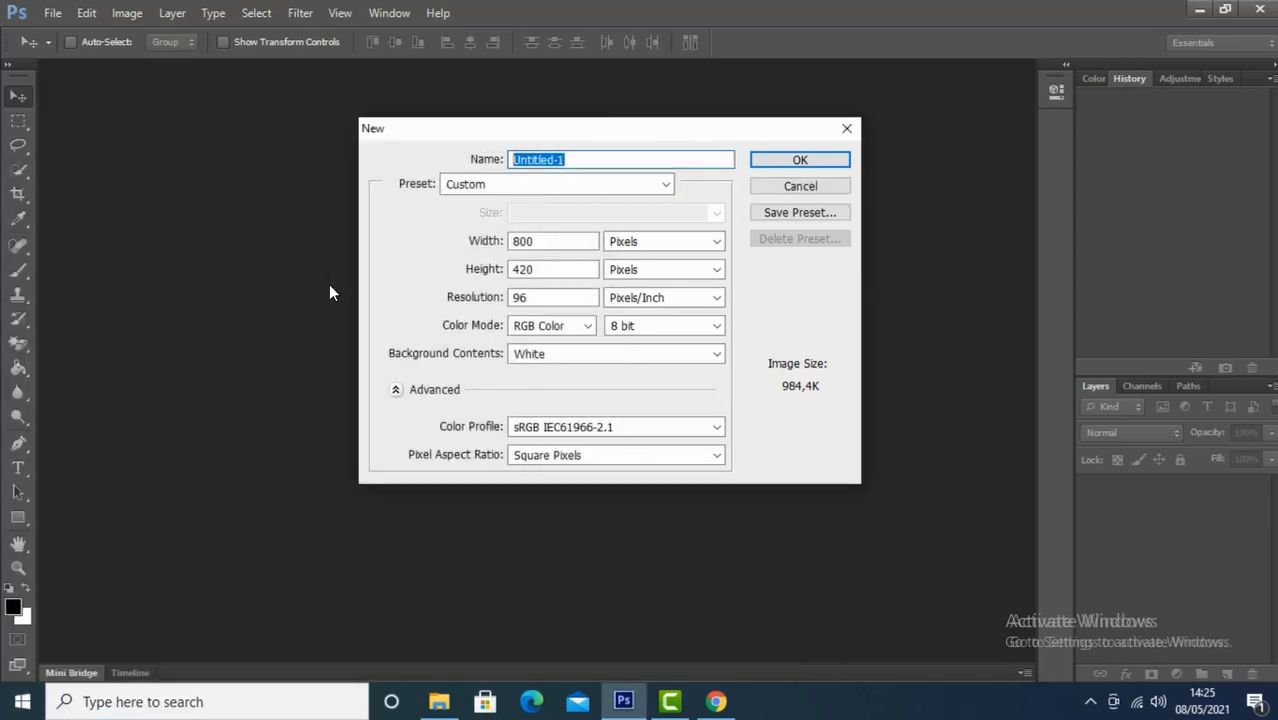
type("contoh")
key("Tab")
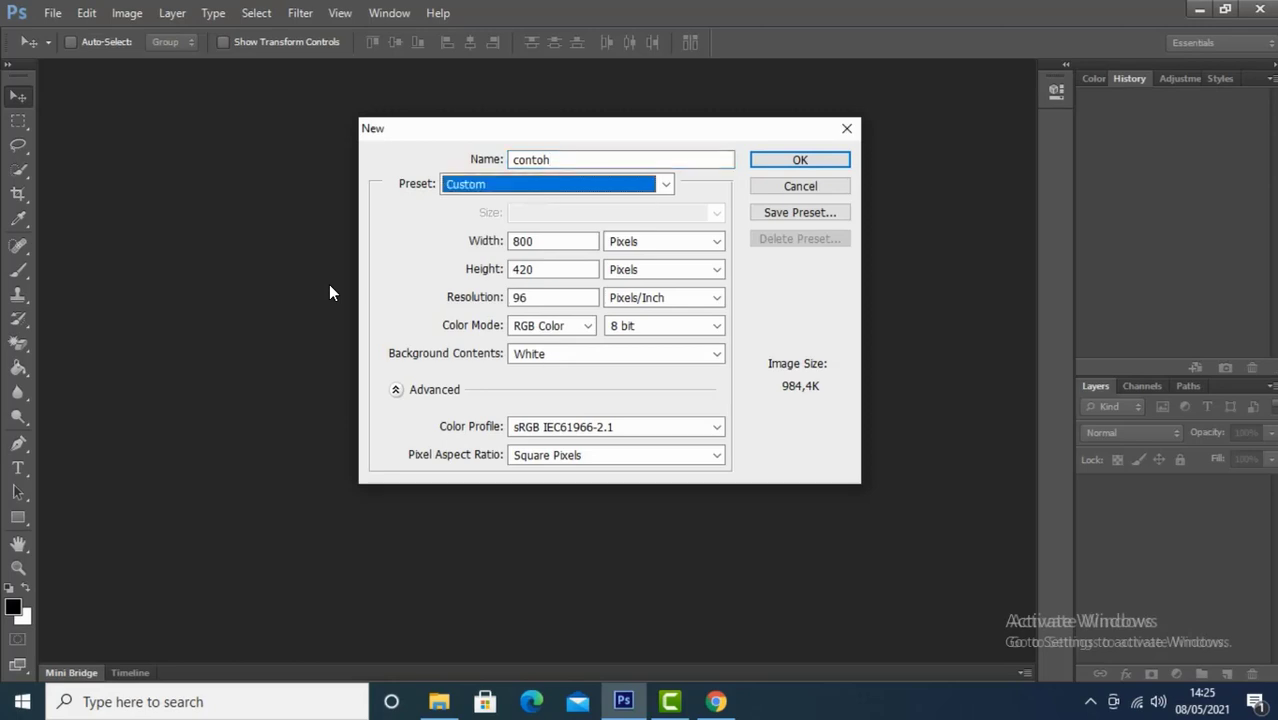
Look through the new document's preset options and choose the U.S. Paper preset.
key("alt+Down")
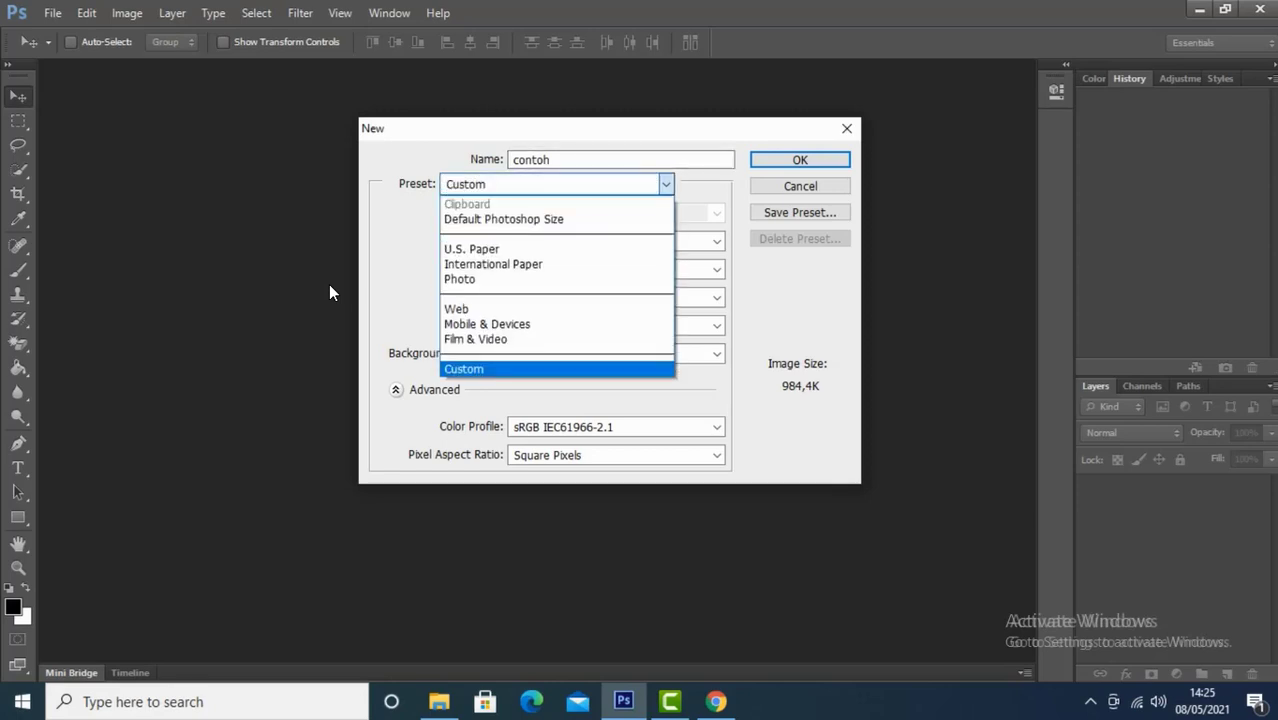
key("Down")
key("Down")
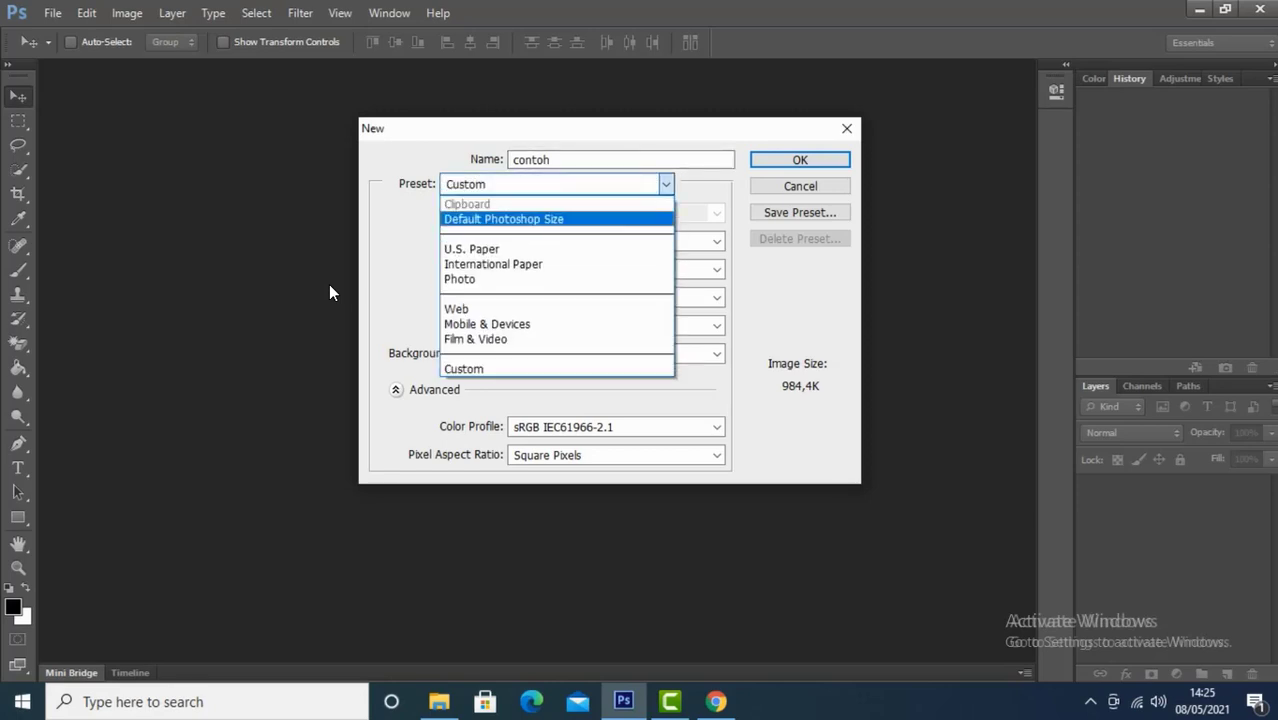
key("Down")
key("Down")
key("Down")
key("Down")
key("Down")
key("Down")
key("Down")
key("Down")
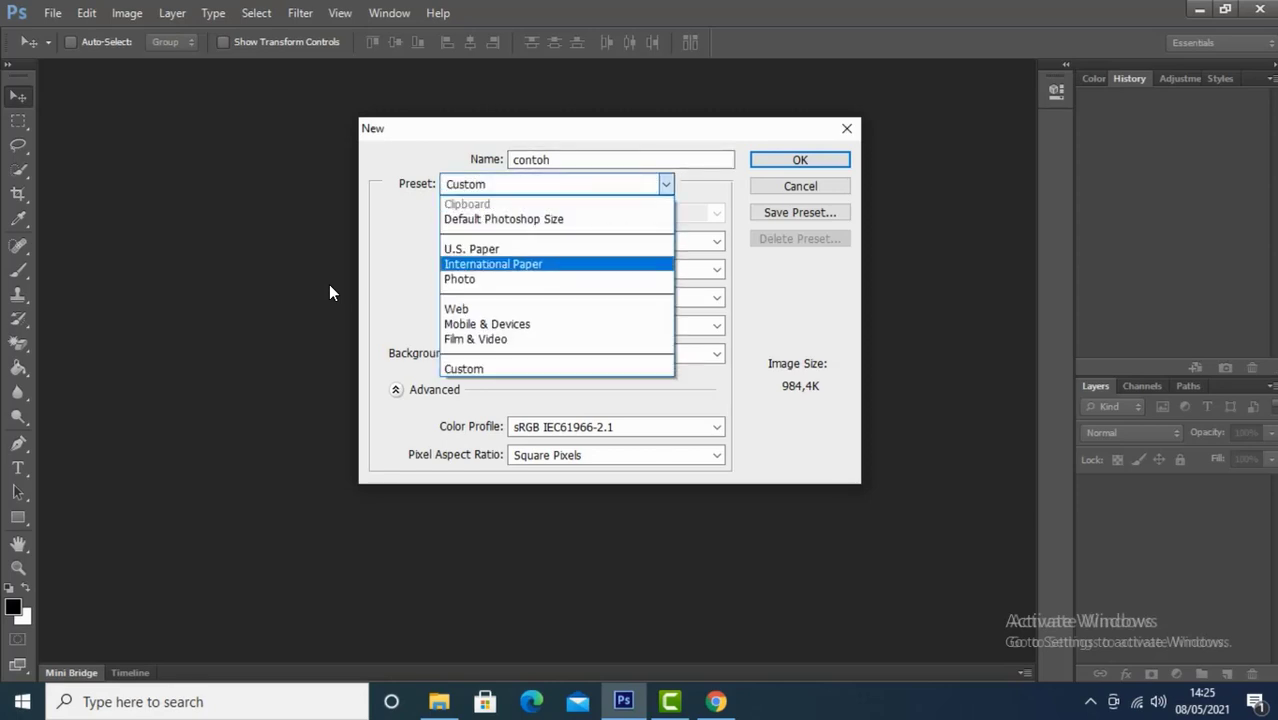
key("Up")
key("Up")
key("Up")
key("Up")
key("Up")
key("Up")
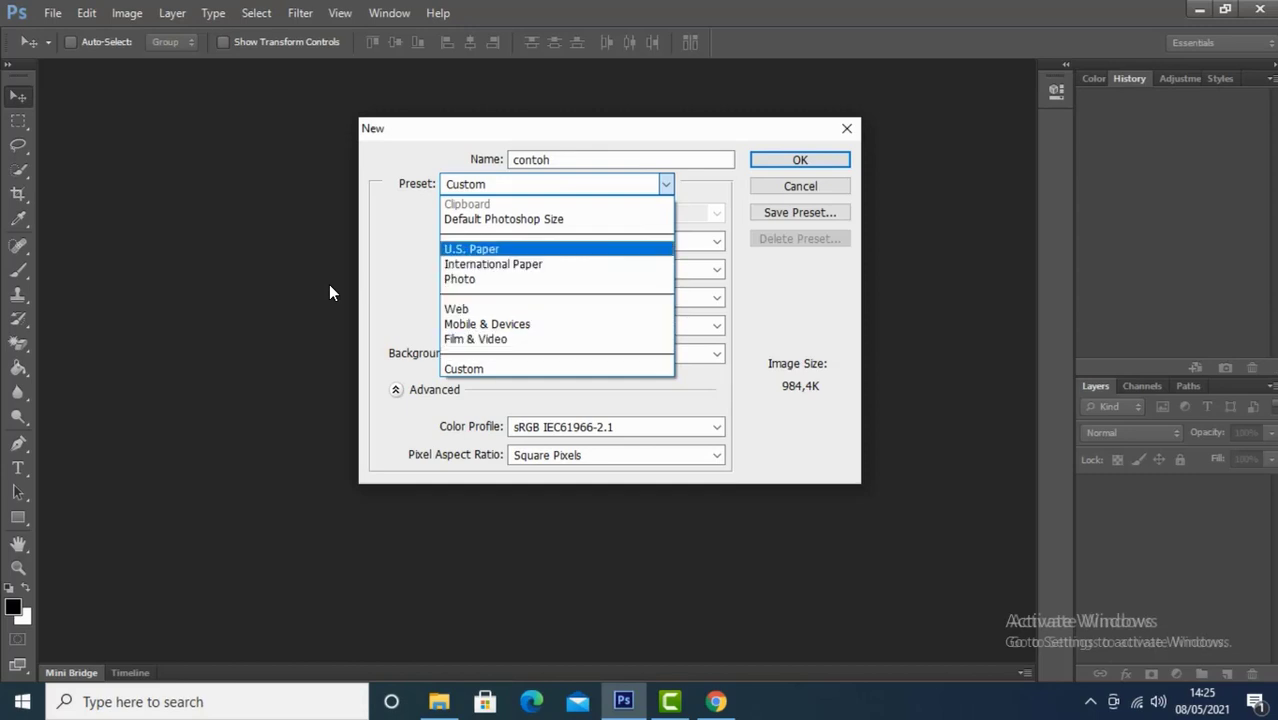
key("Return")
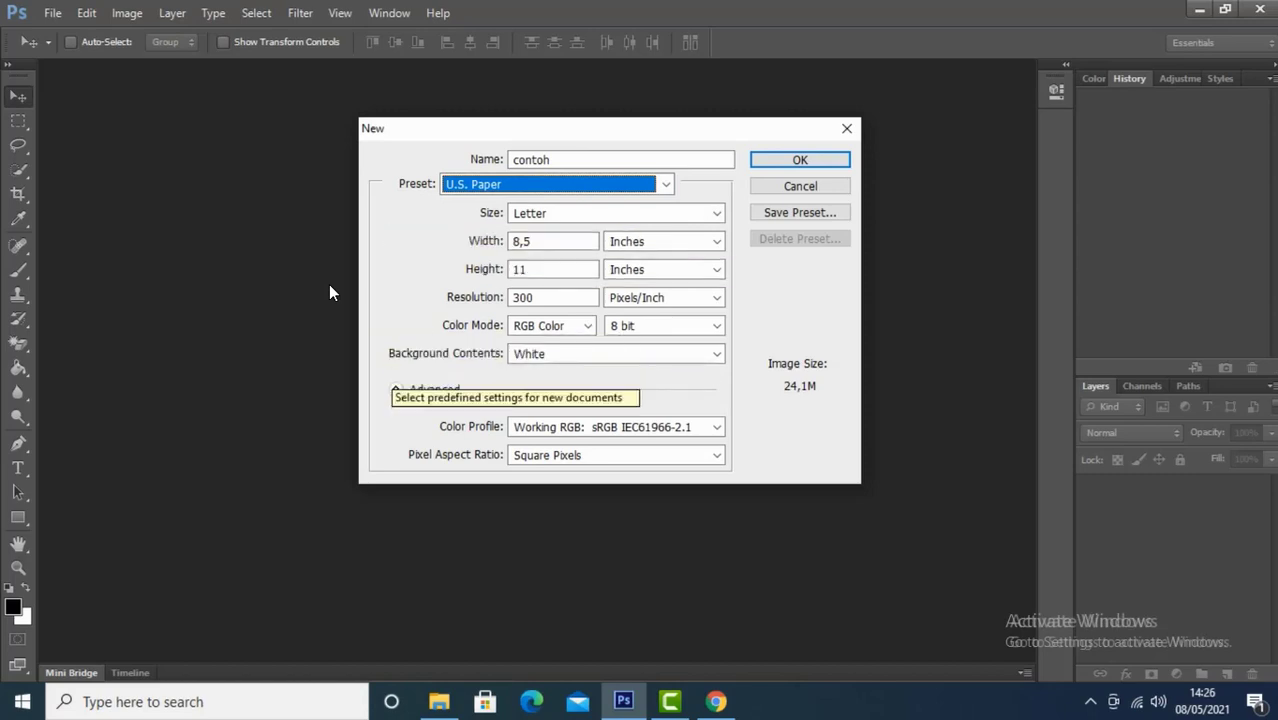
Set the new document's preset to International Paper.
key("alt+Down")
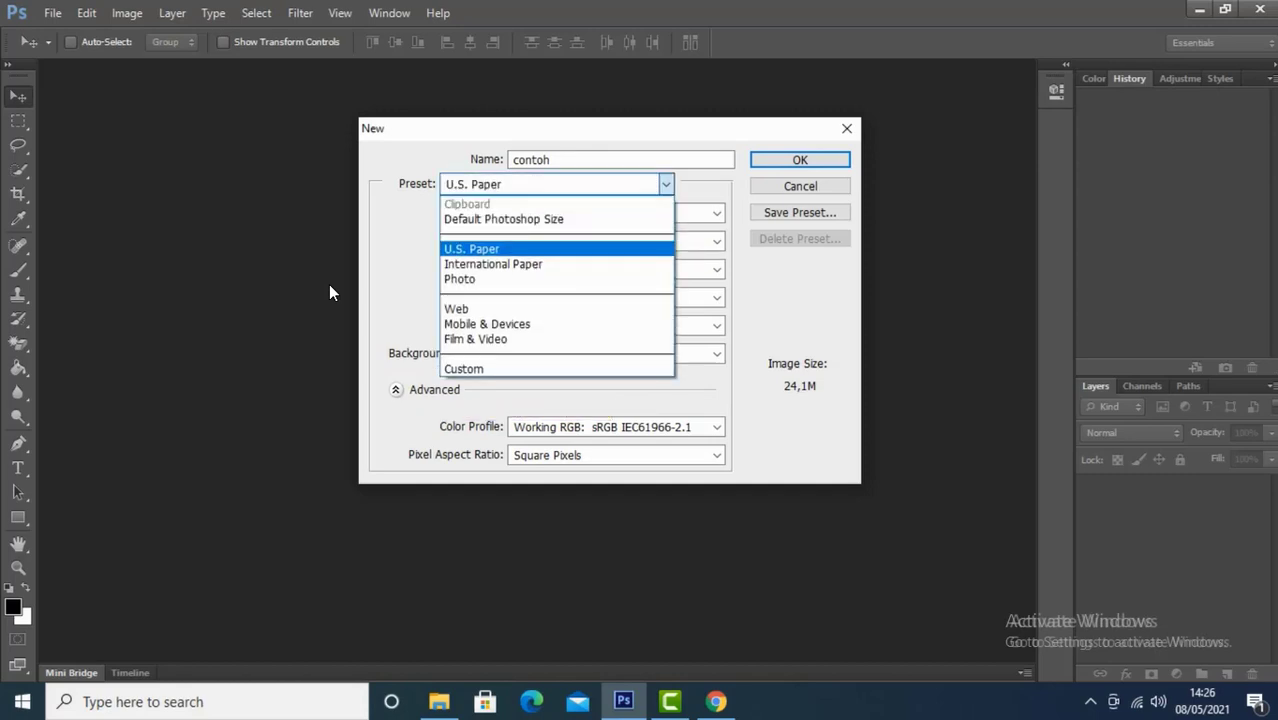
key("Down")
key("Return")
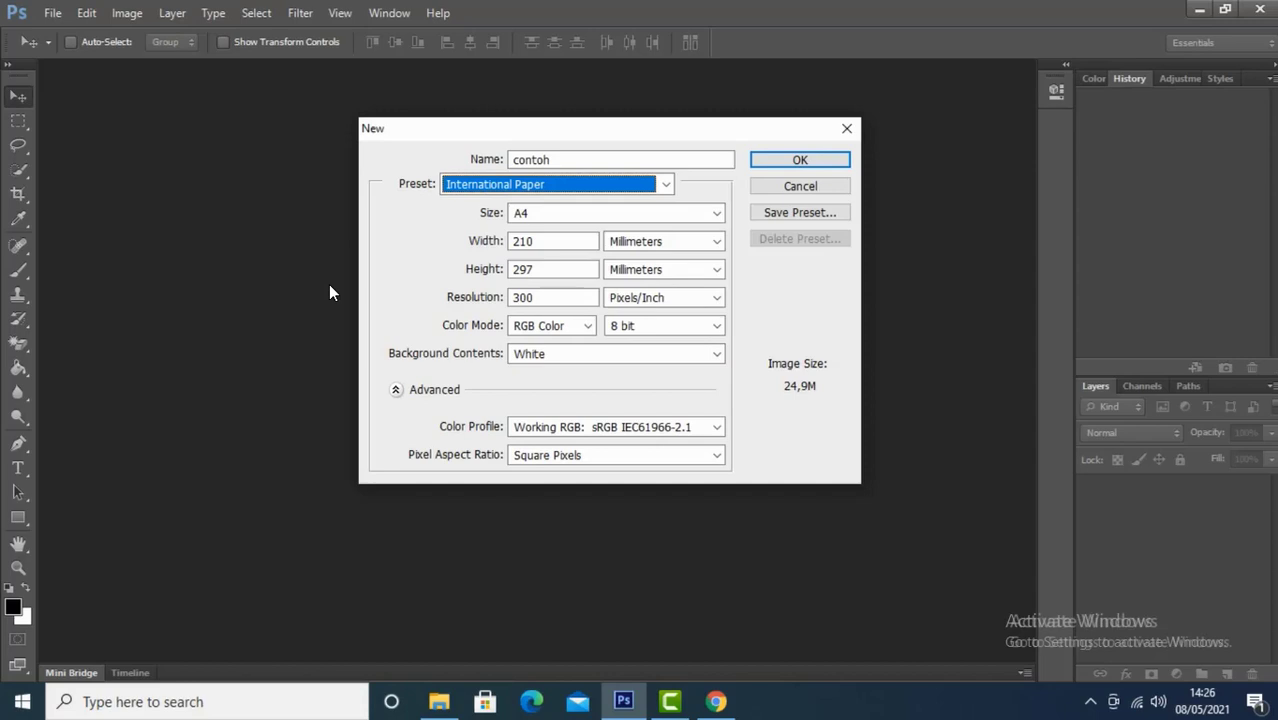
Set the new document's preset to Custom.
key("alt+Down")
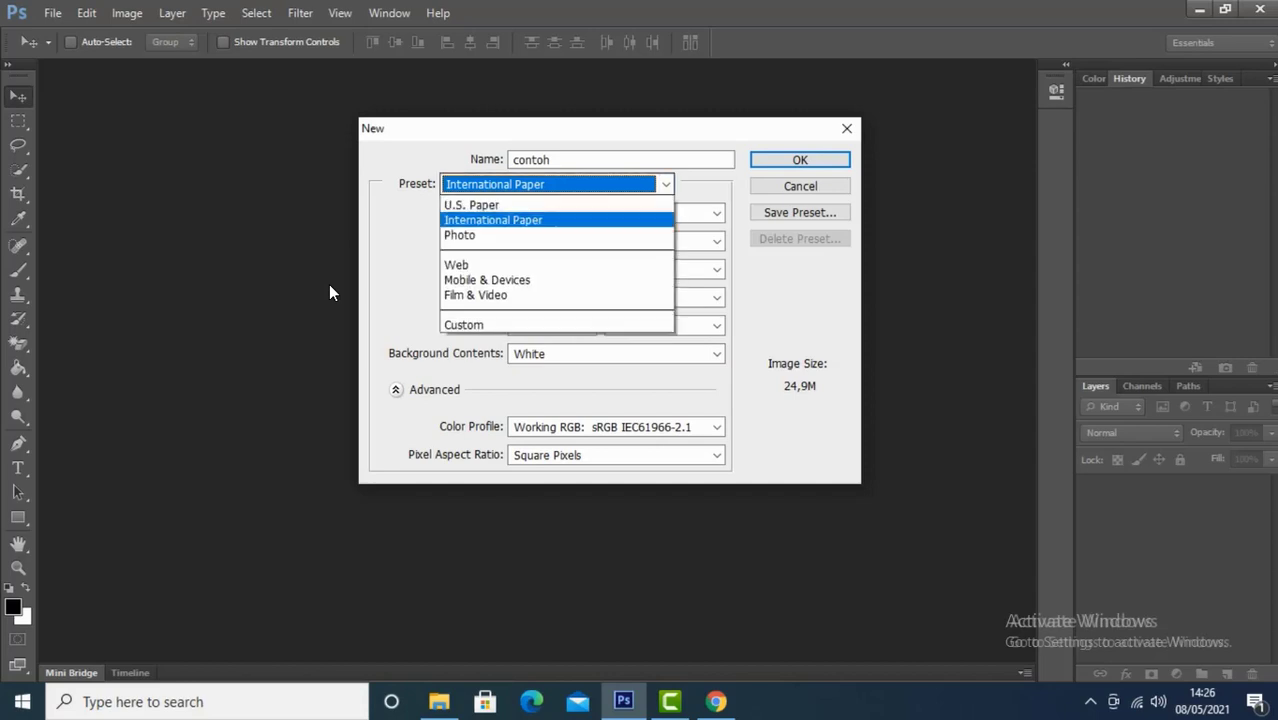
key("Down")
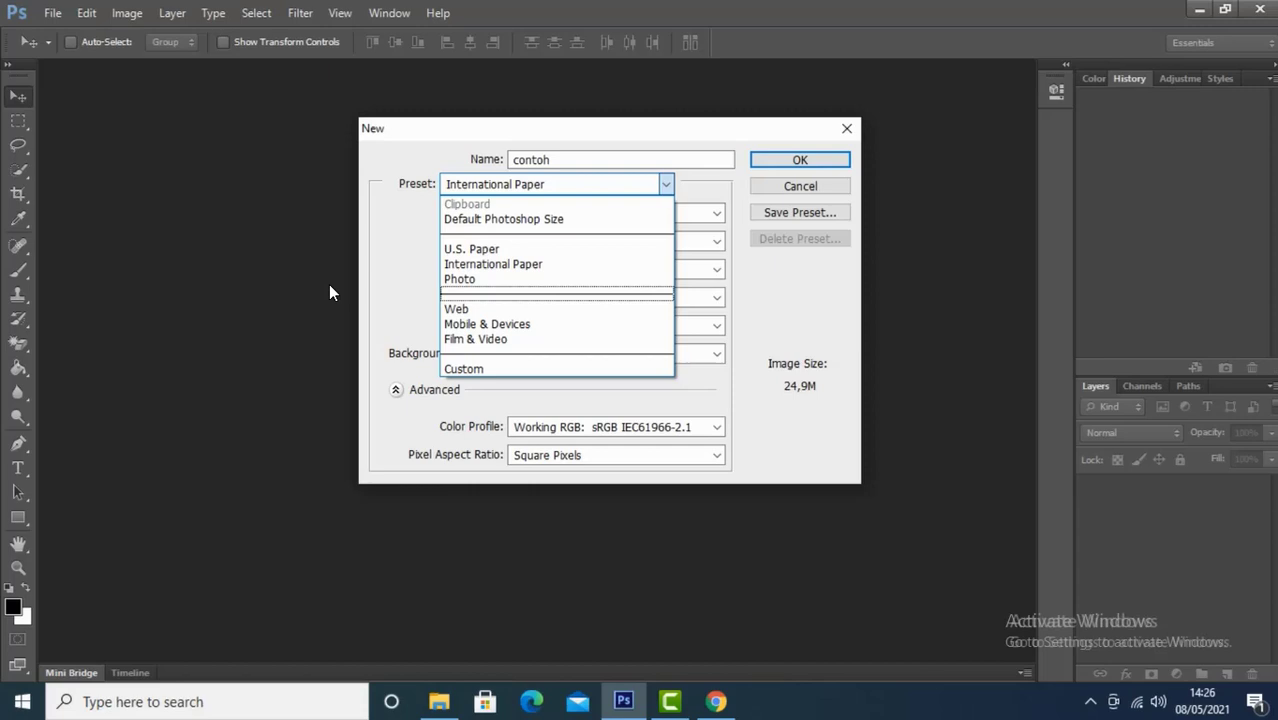
key("Down")
key("Down")
key("Down")
key("Down")
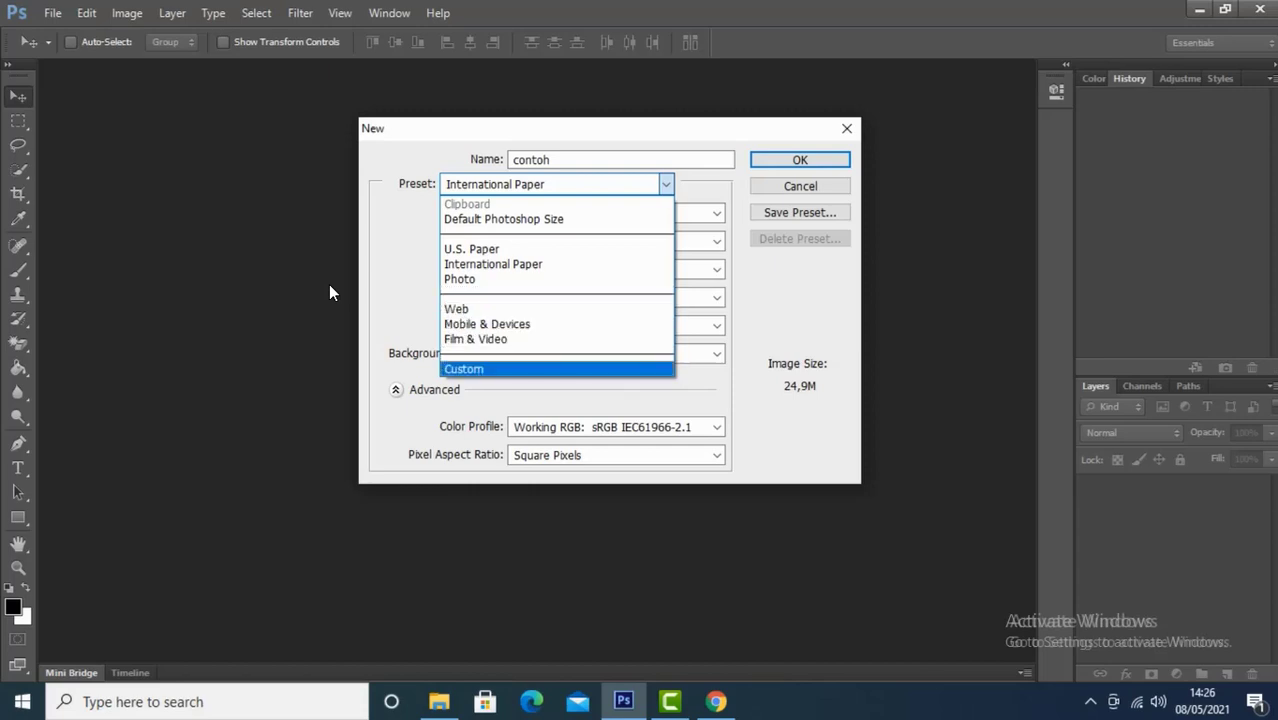
key("Return")
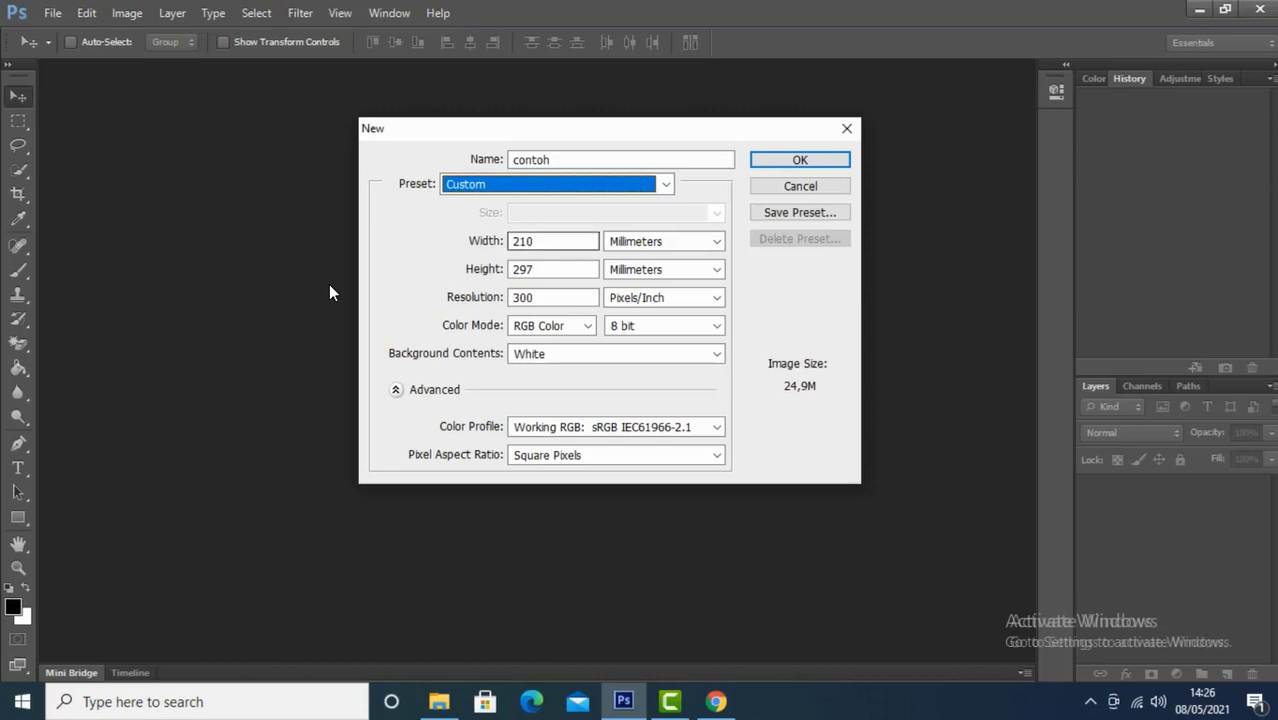
Set the new document's width to 800 and its unit to pixels.
key("Tab")
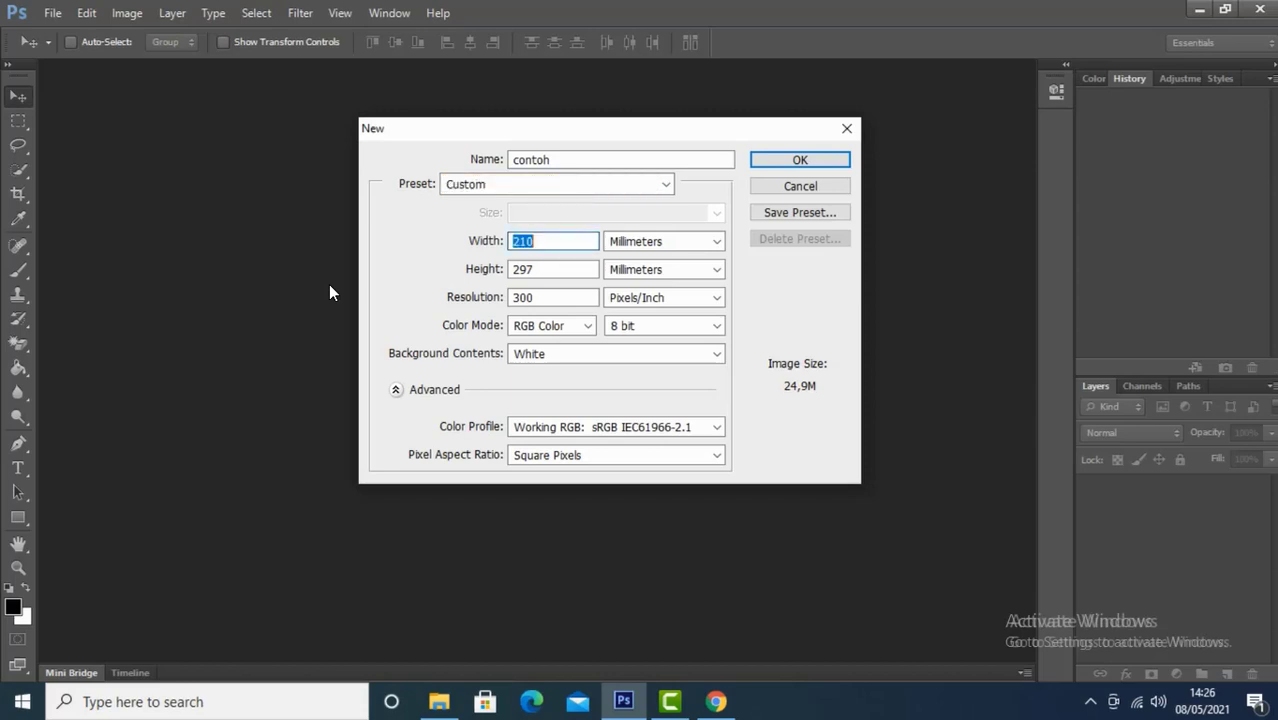
type("800")
key("Tab")
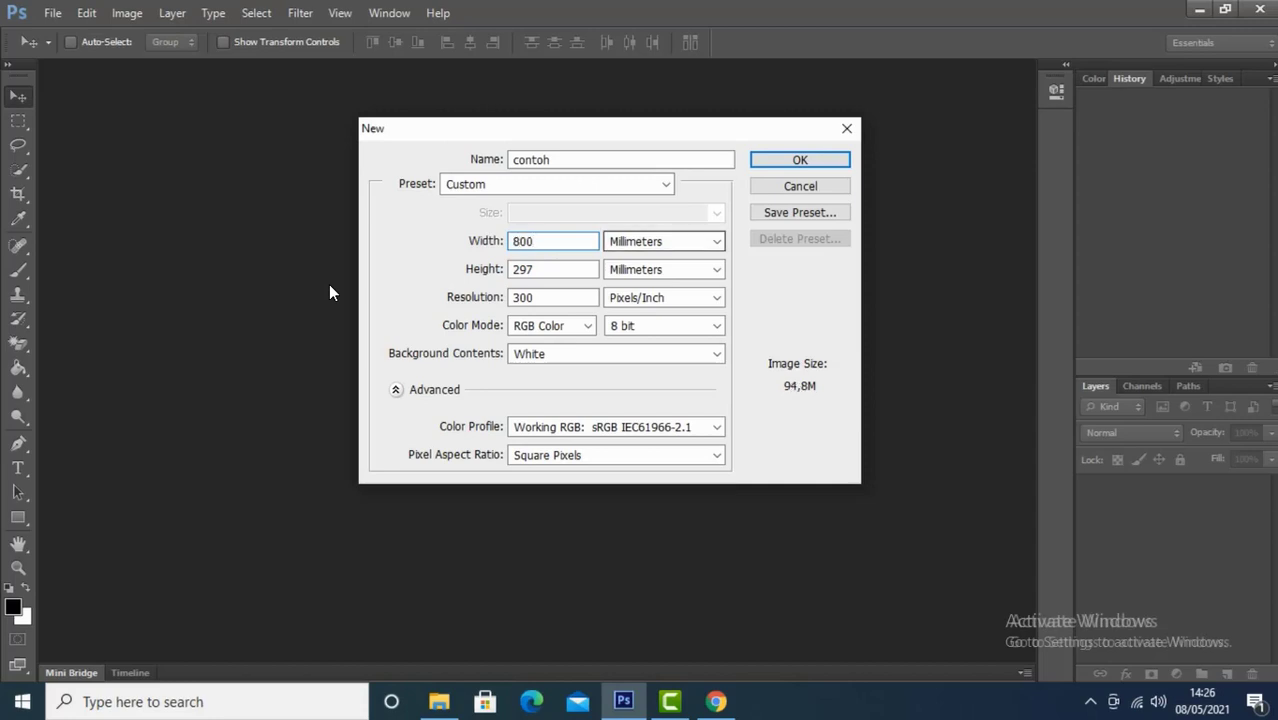
key("alt+Down")
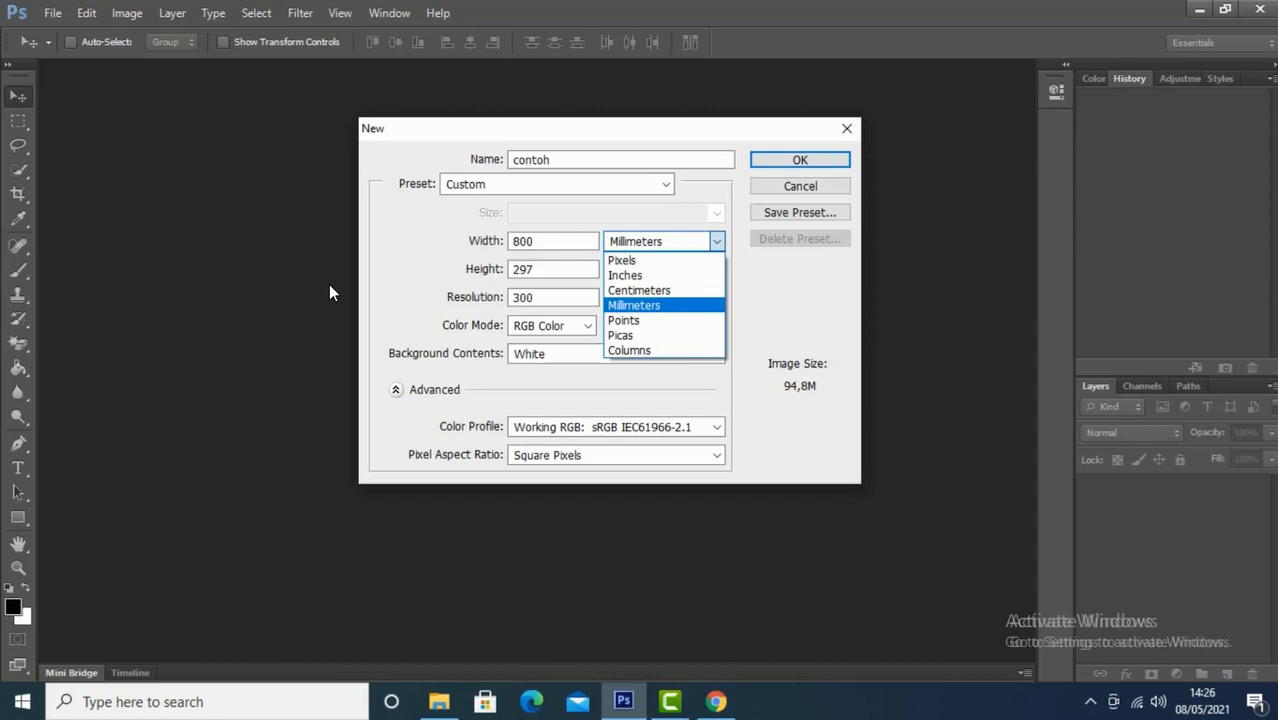
key("Up")
key("Up")
key("Up")
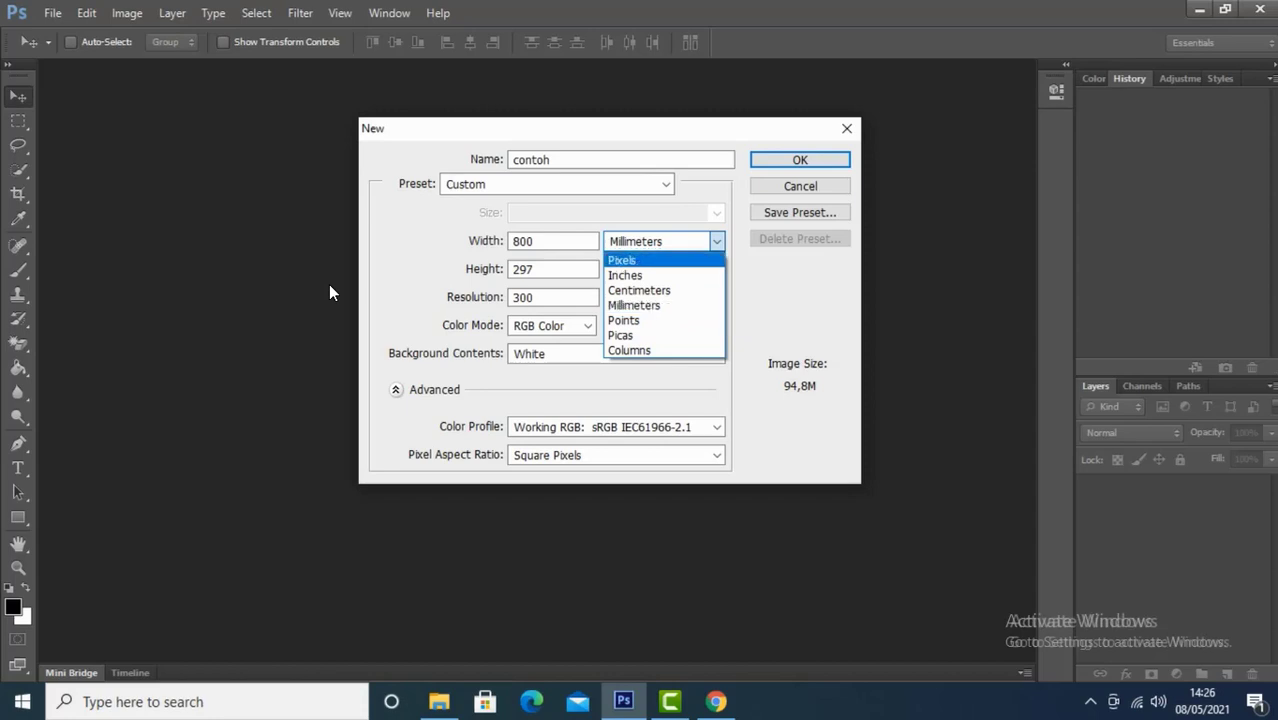
key("Return")
Set the new document's height to 1200 pixels.
key("Tab")
key("ctrl+a")
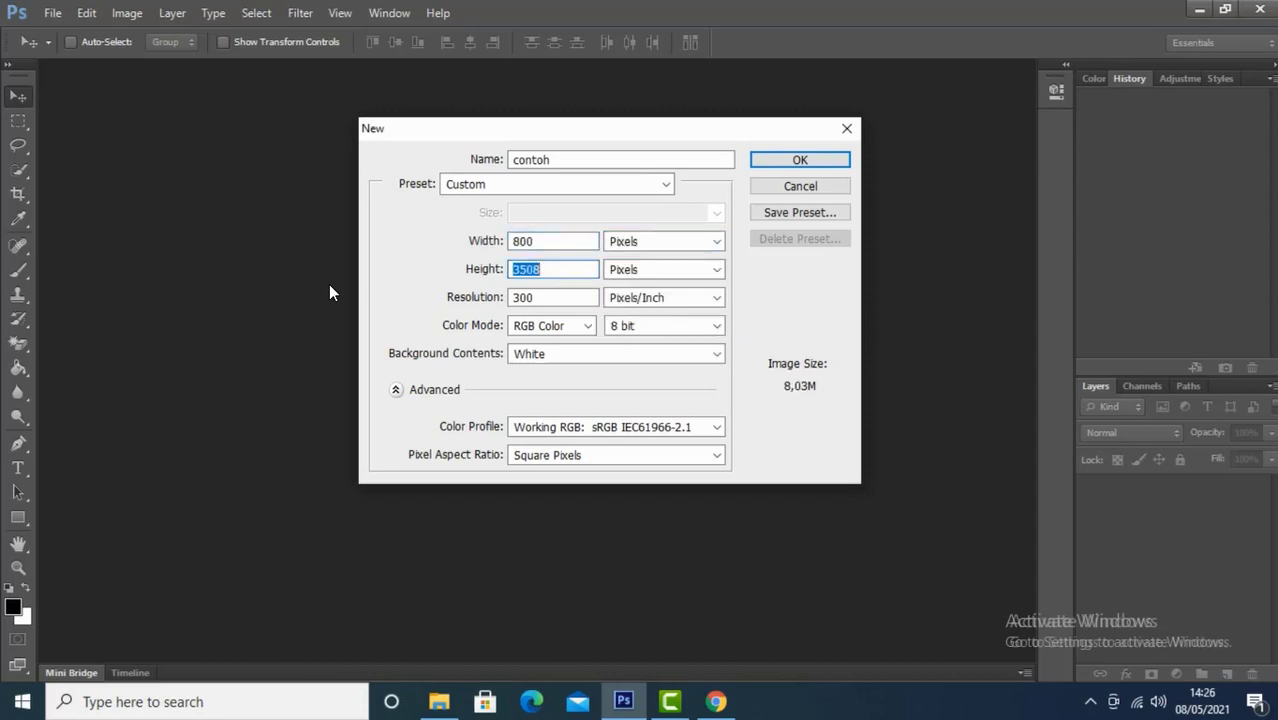
type("1200")
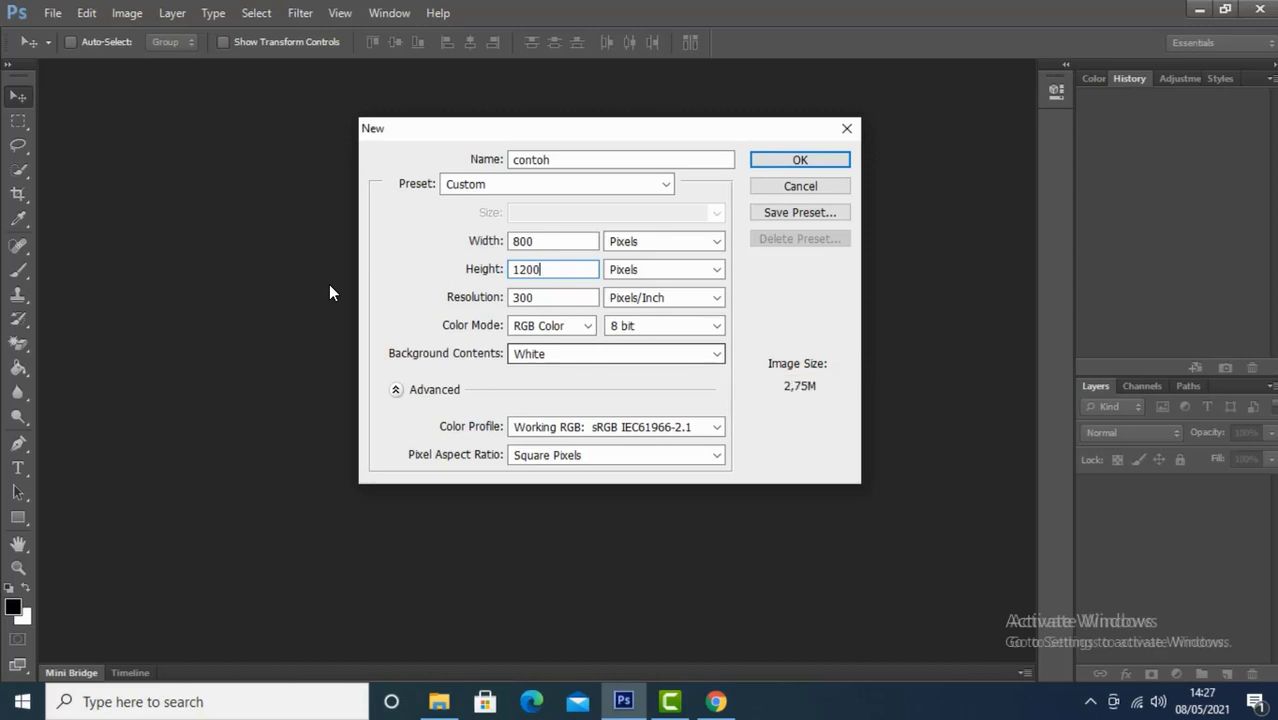
Look through the background contents options for the new document and keep White.
left_click(716, 354)
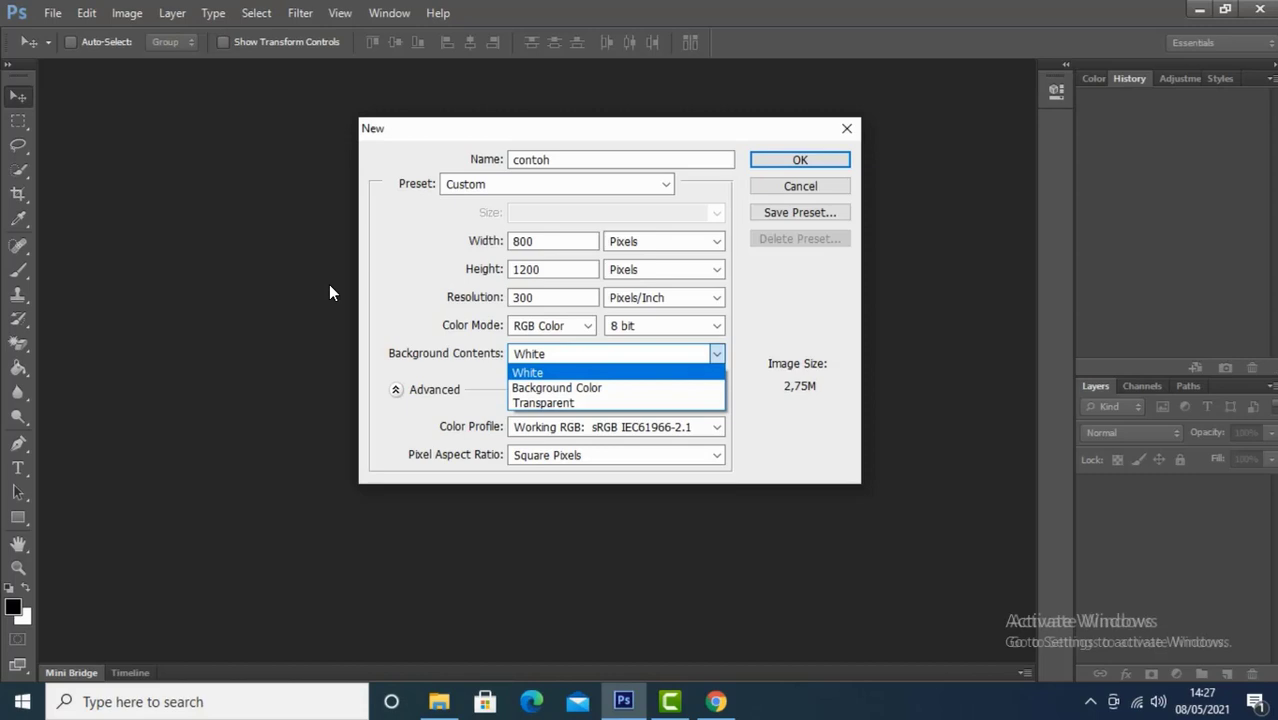
key("Down")
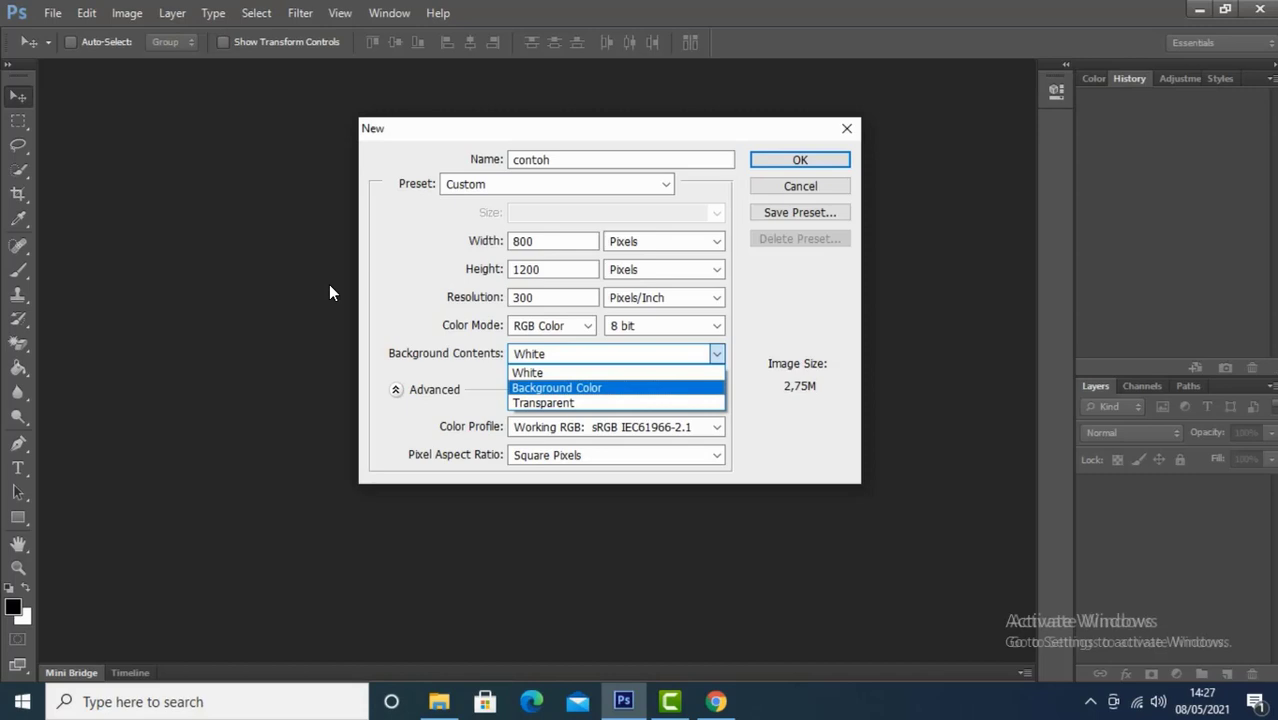
key("Down")
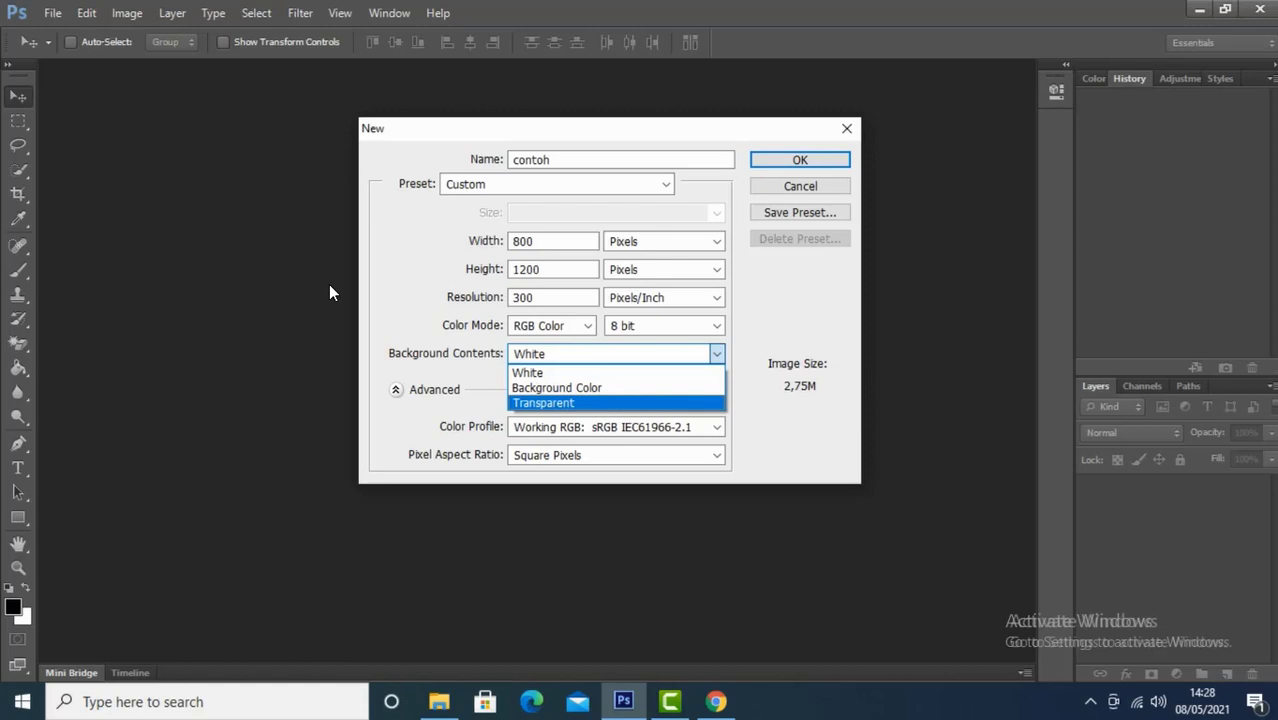
key("Up")
key("Up")
key("Return")
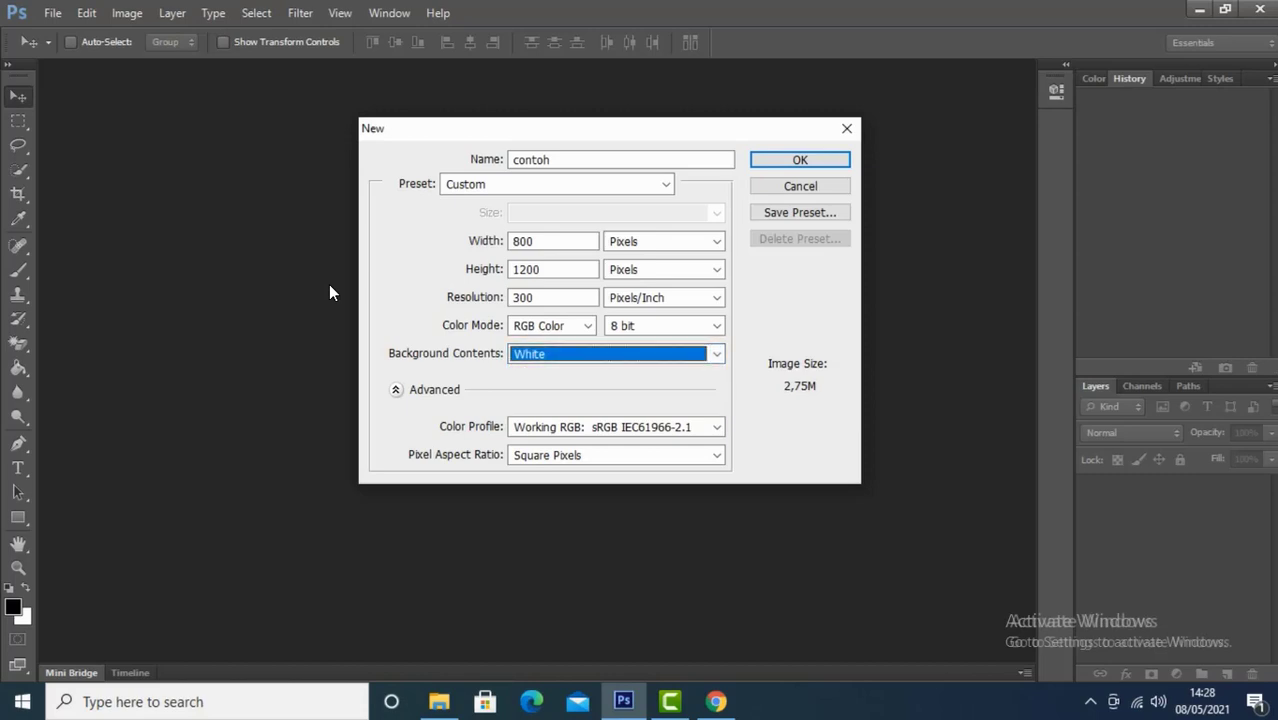
Collapse the advanced settings and create the contoh document.
key("Tab")
key("space")
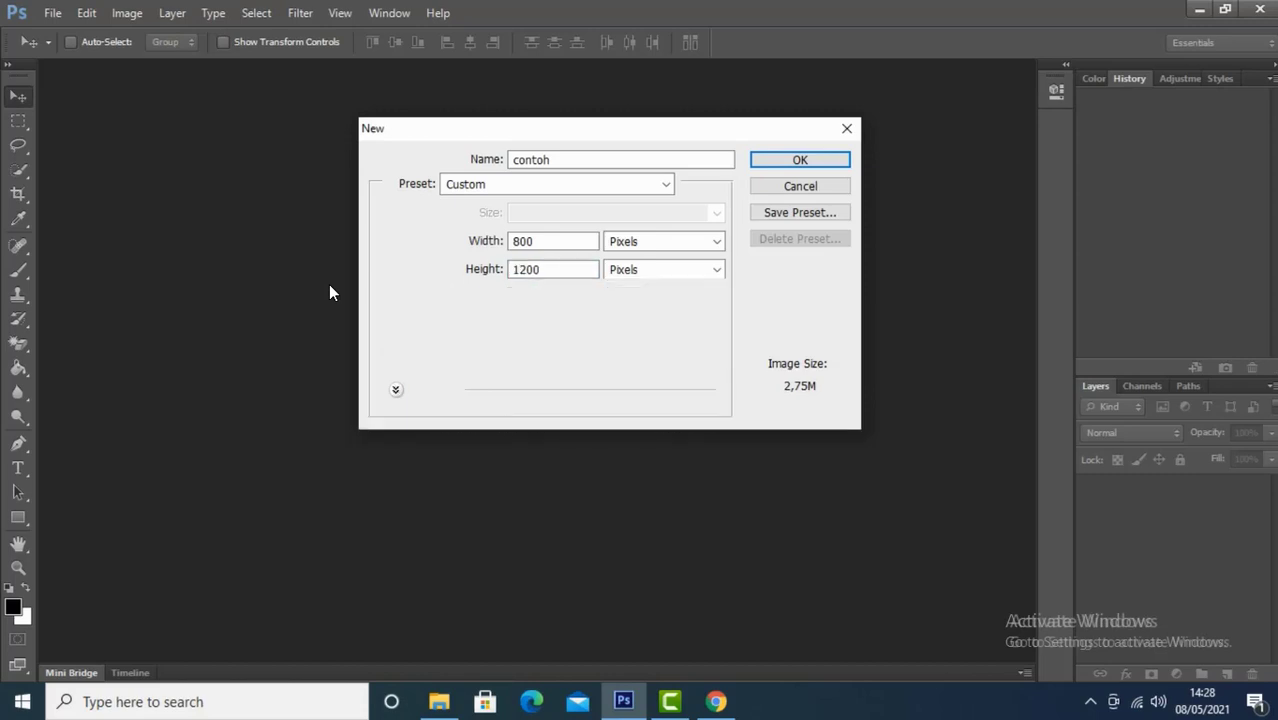
key("Return")
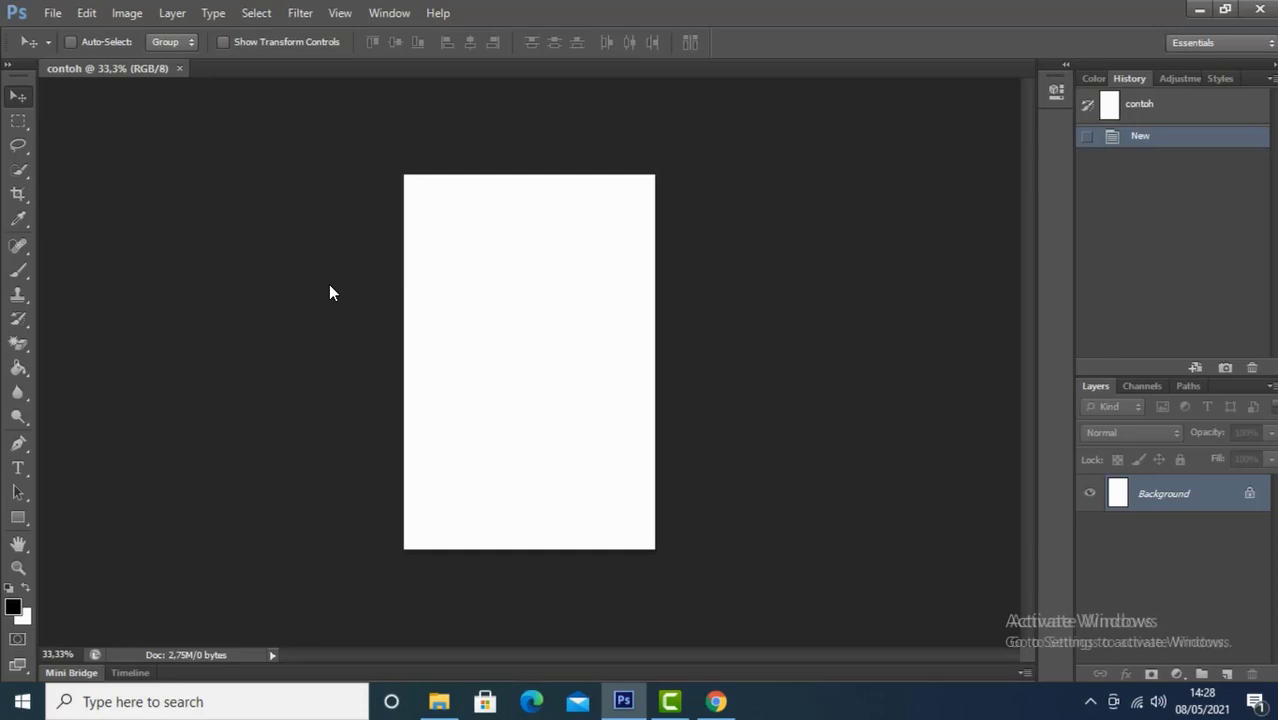
Open the pavilion24 image from the Downloads folder.
key("alt+f")
key("Down")
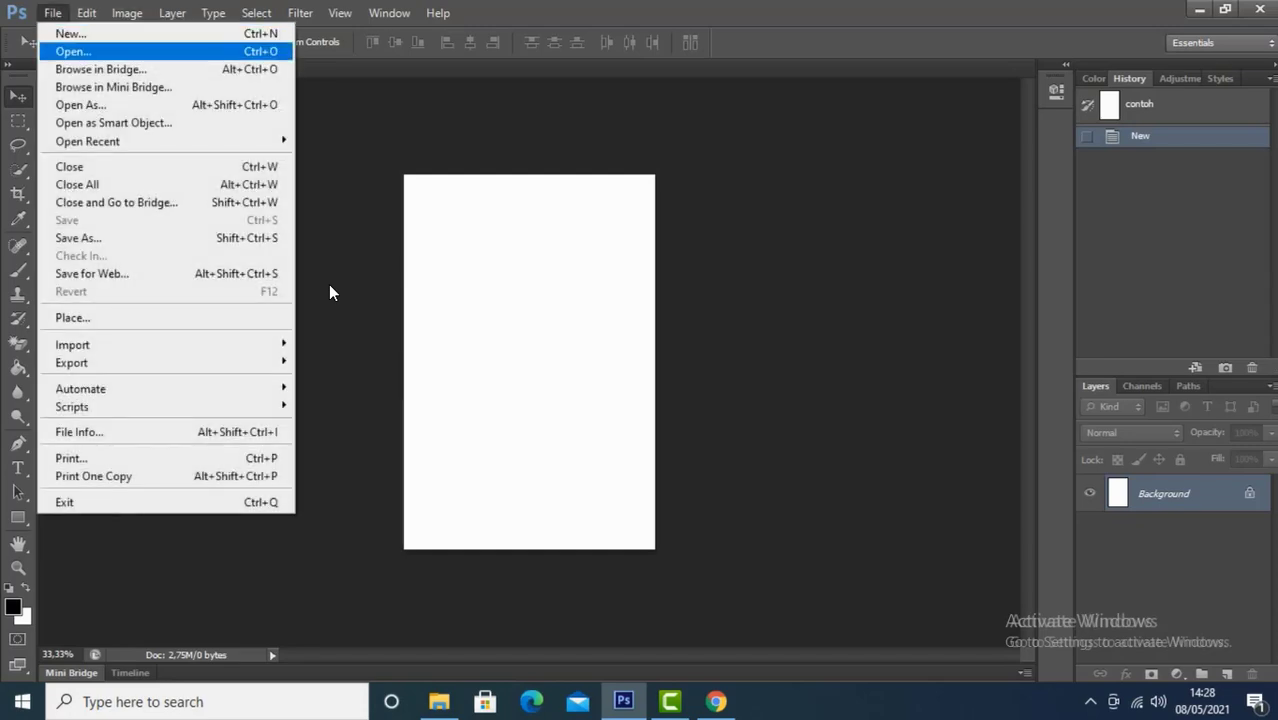
key("Return")
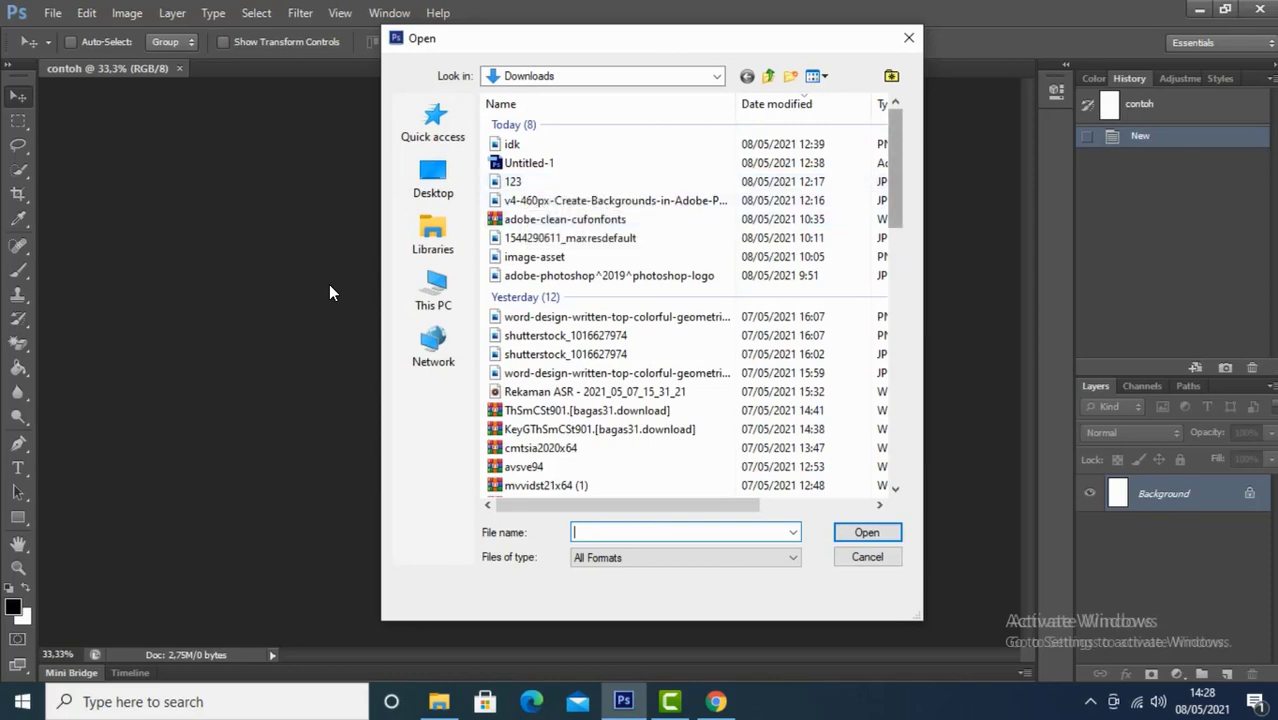
scroll(330, 292, "down", 1)
scroll(330, 292, "down", 7)
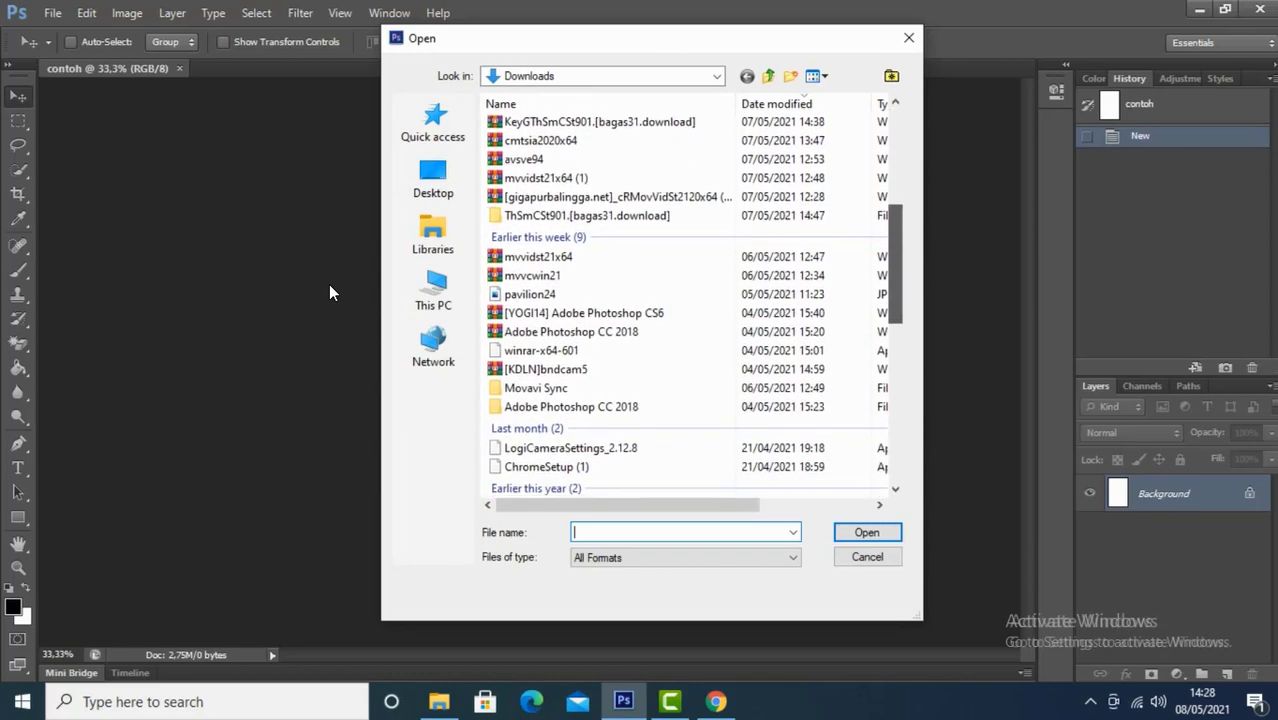
scroll(330, 292, "down", 5)
scroll(330, 292, "up", 6)
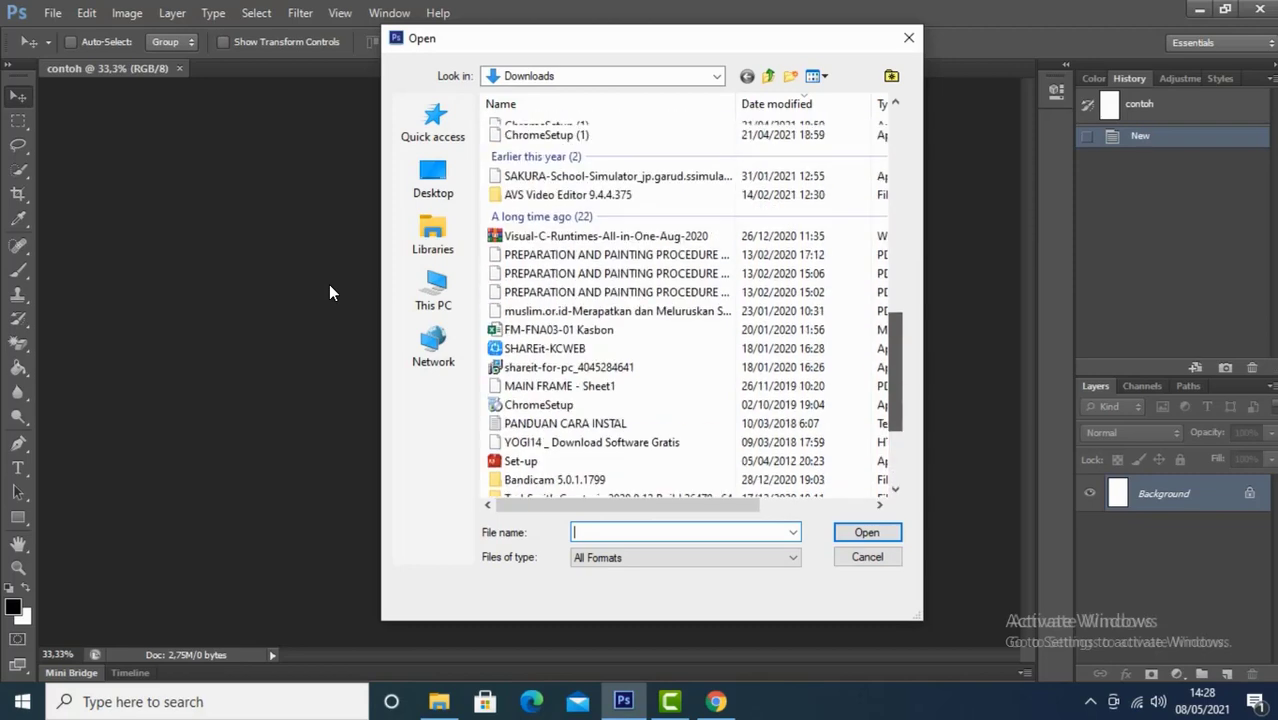
scroll(330, 292, "up", 3)
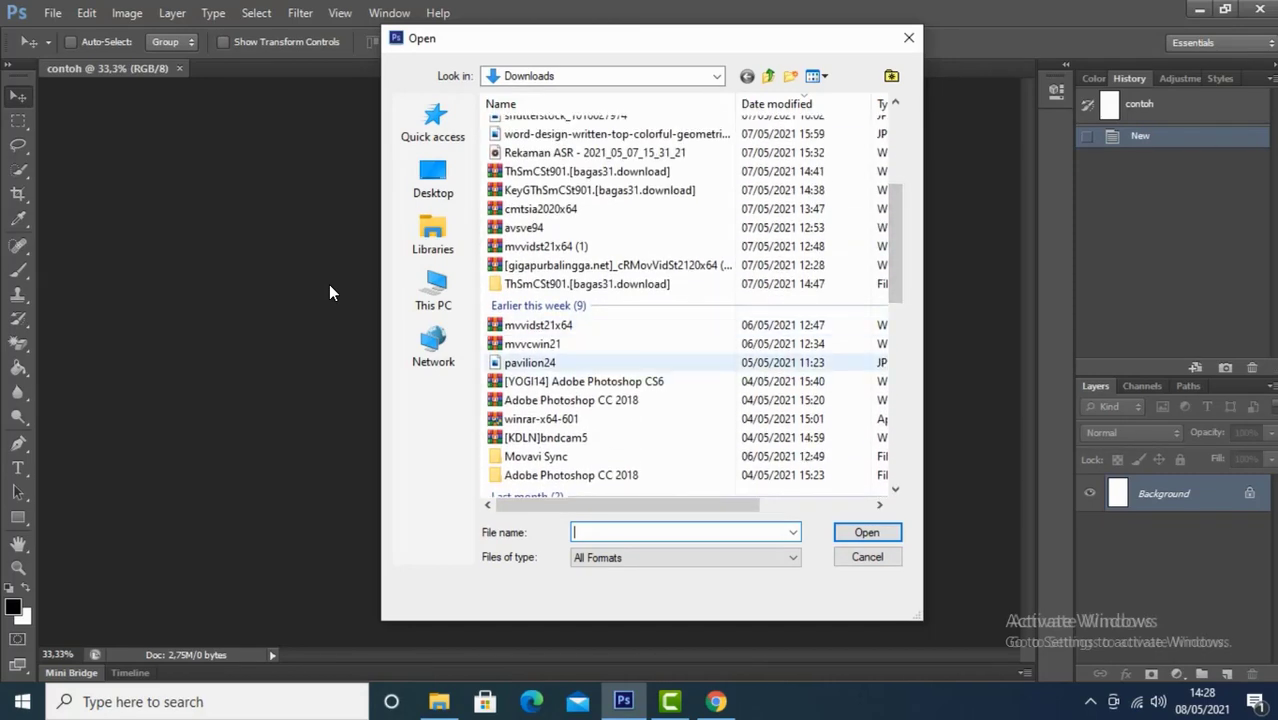
left_click(592, 362)
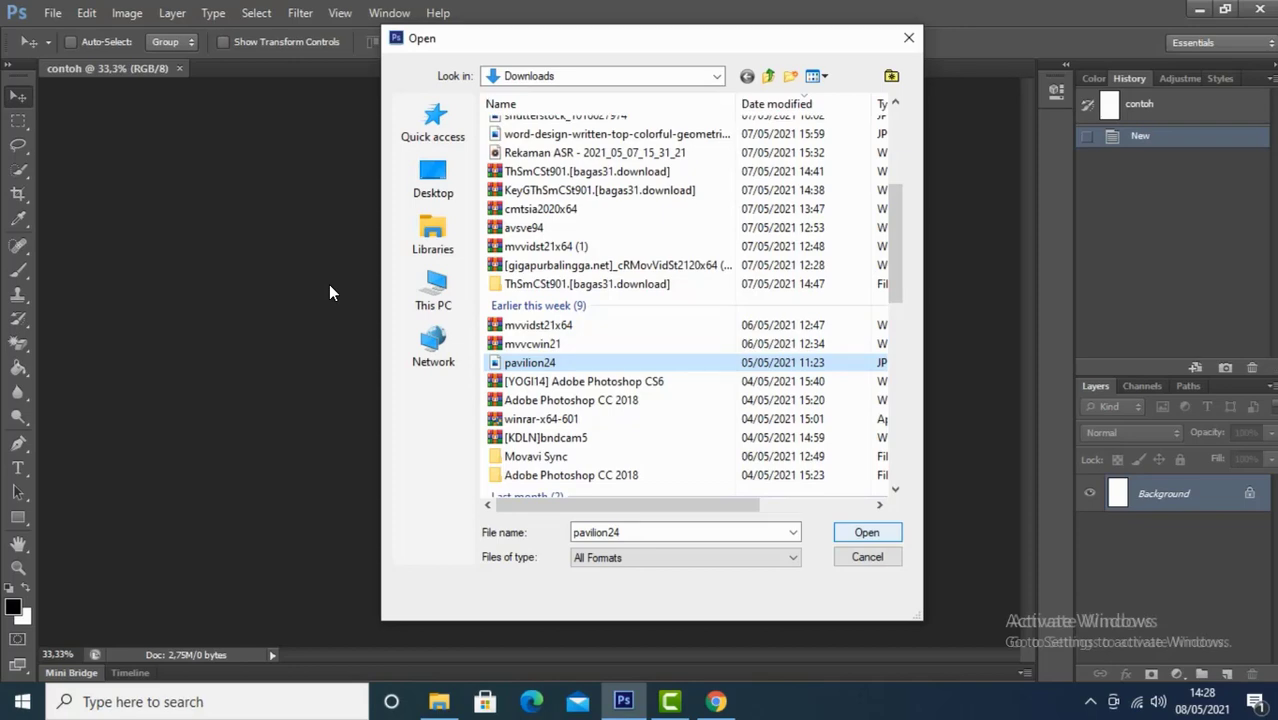
key("Return")
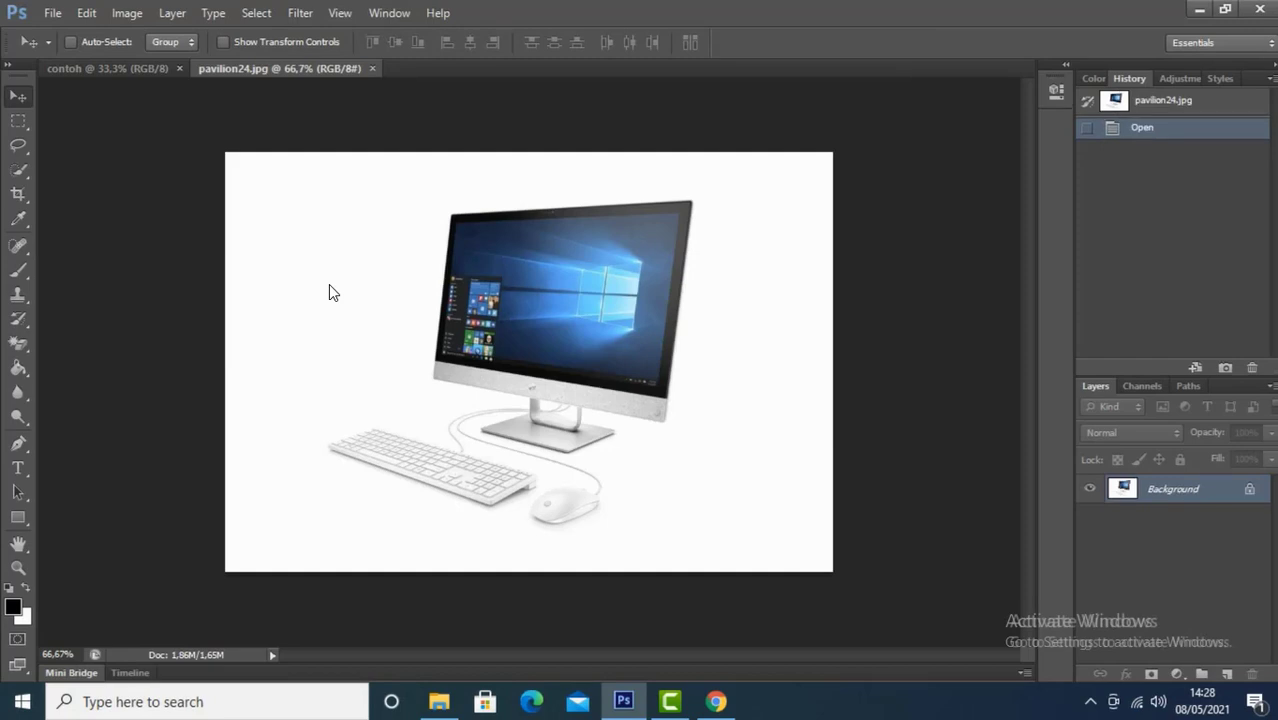
key("m")
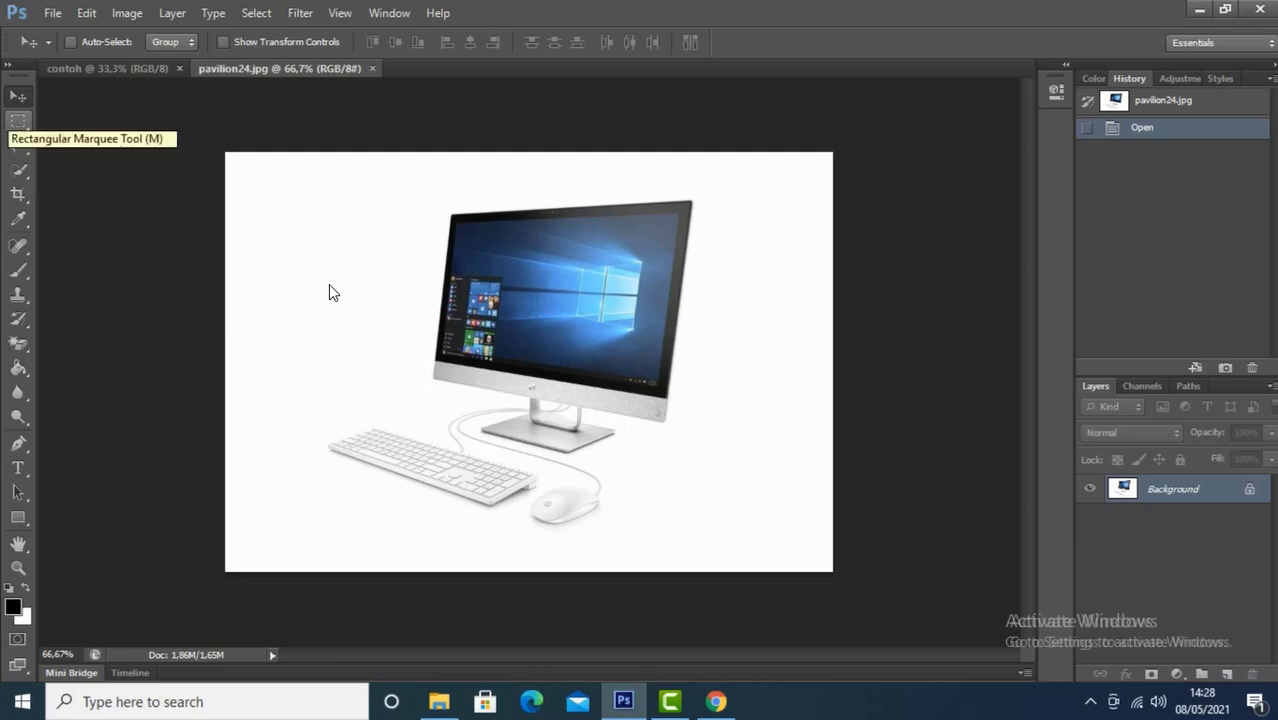
key("v")
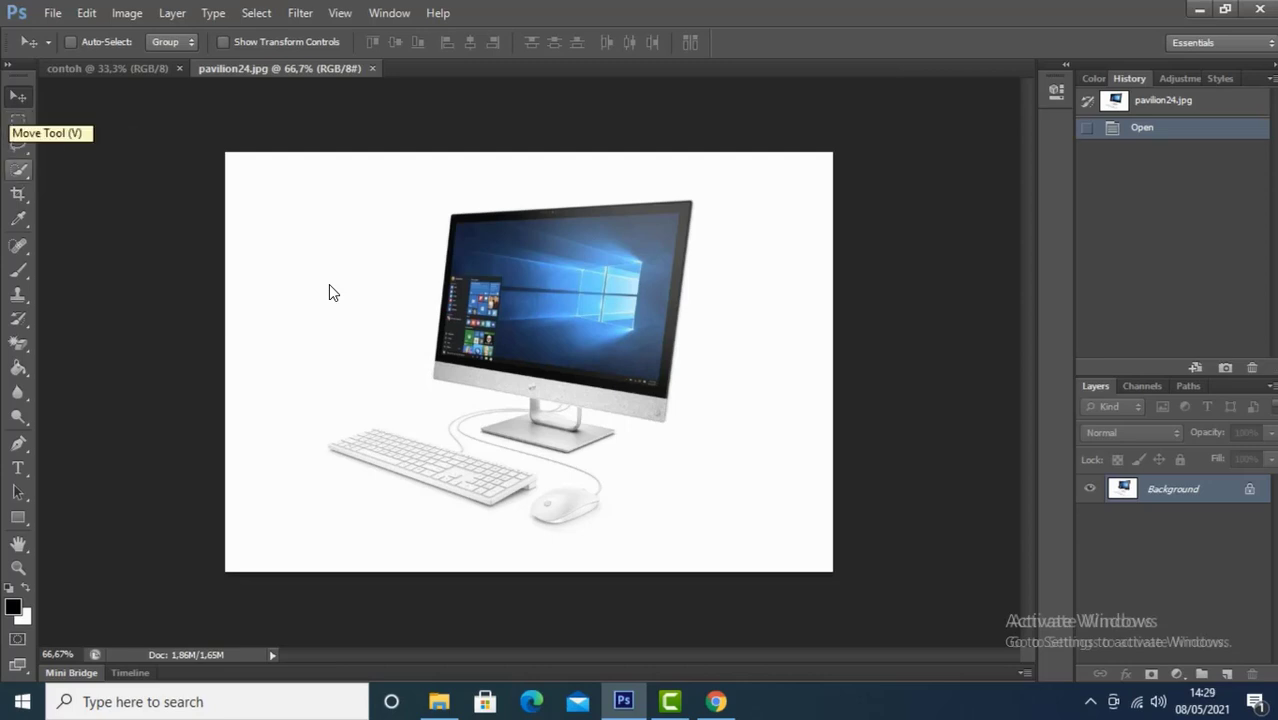
key("w")
key("m")
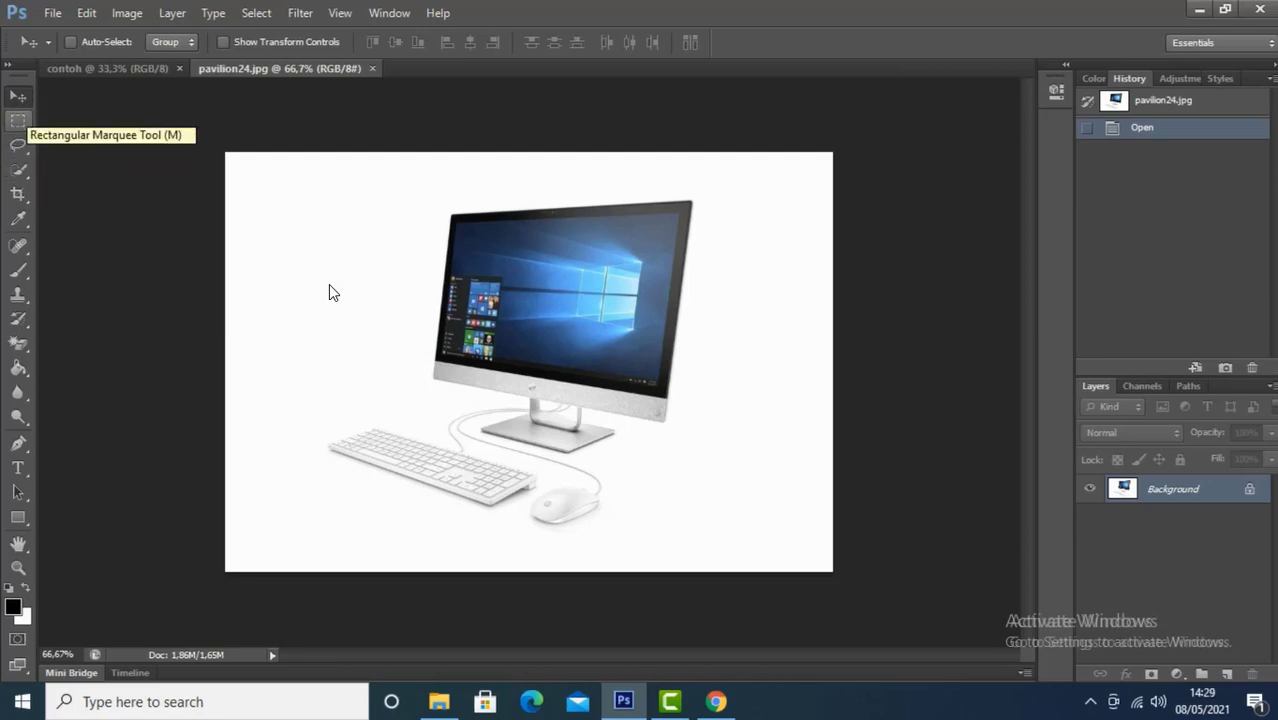
key("v")
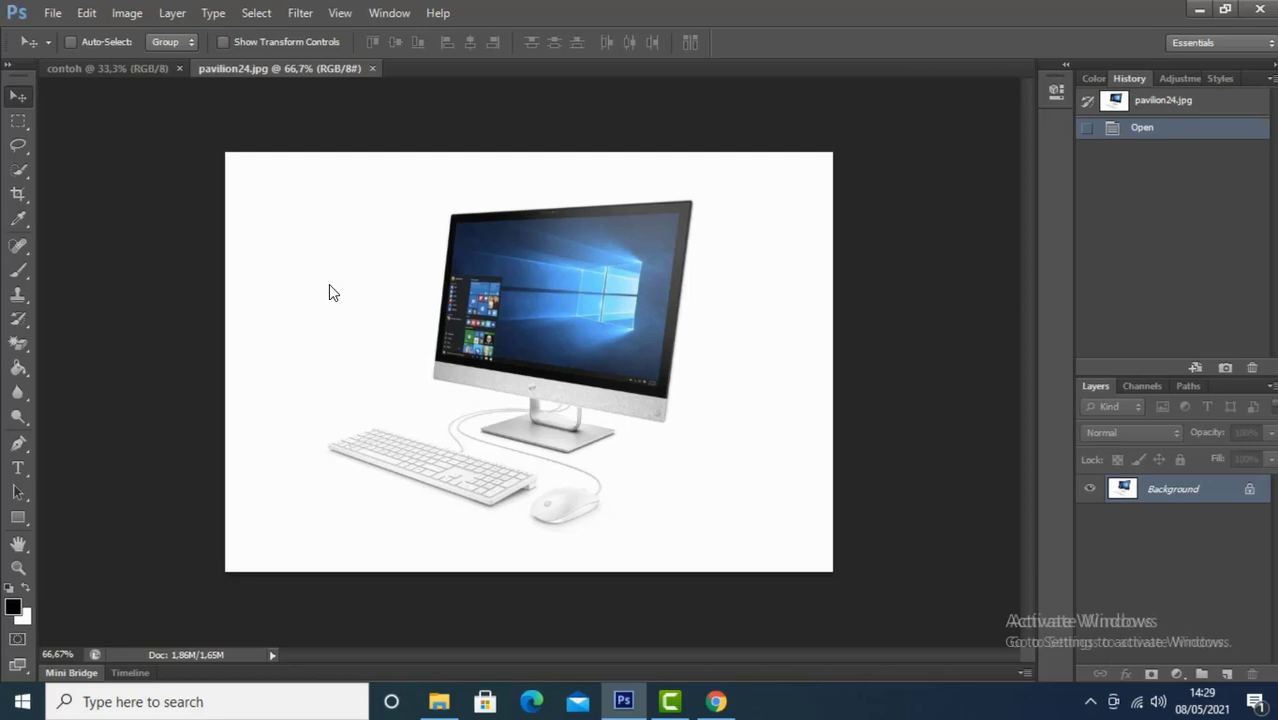
key("v")
Draw a rectangular selection around the computer with the Rectangular Marquee Tool and deselect it.
key("m")
key("m")
right_click(18, 121)
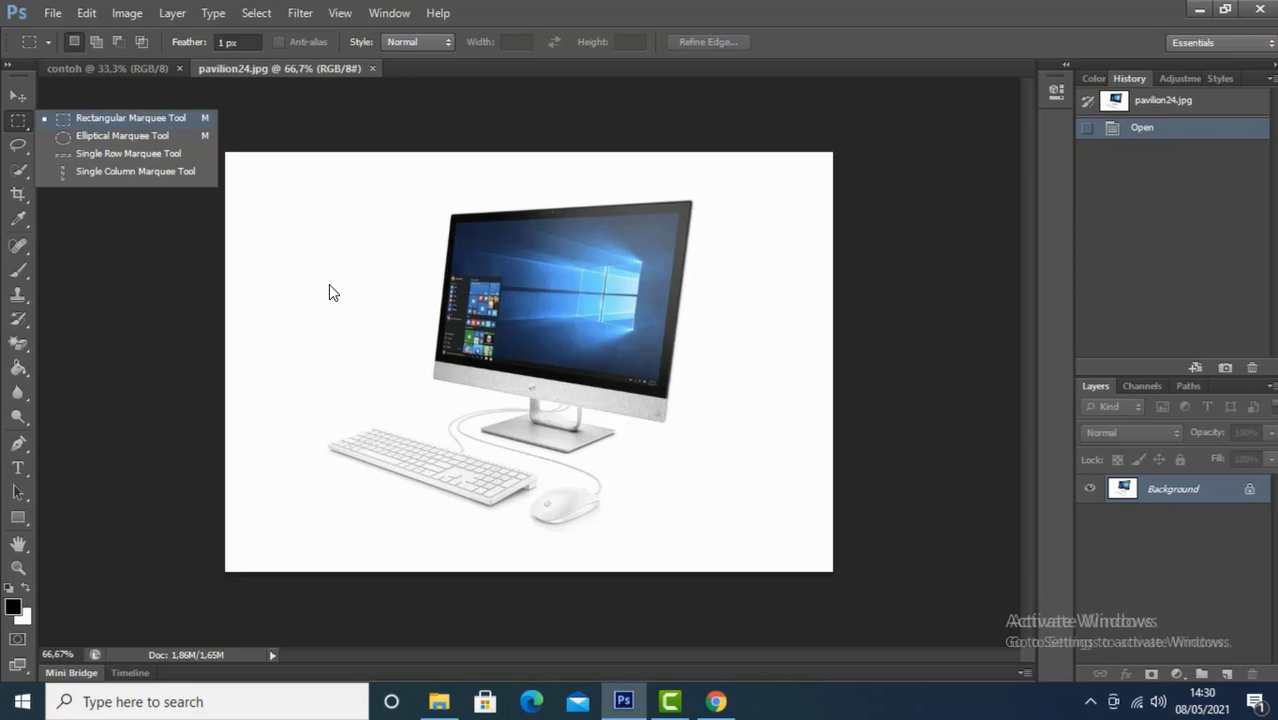
left_click(329, 292)
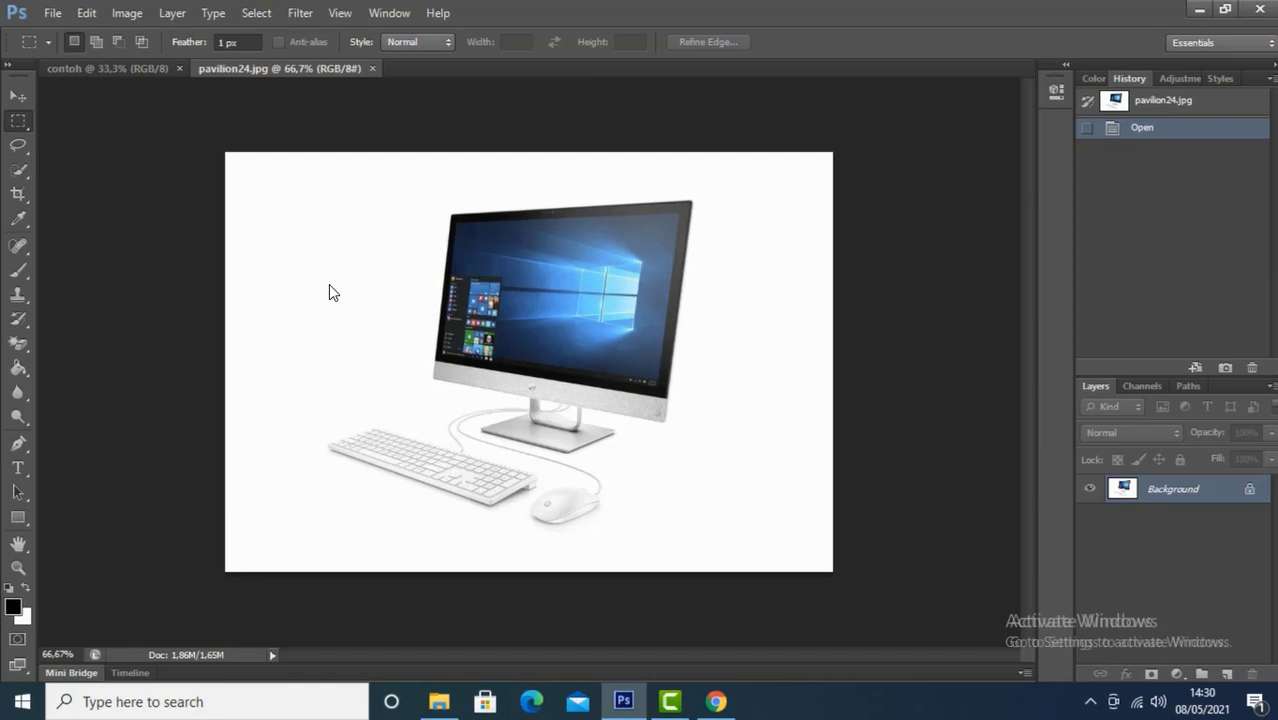
left_click_drag(284, 171, 782, 514)
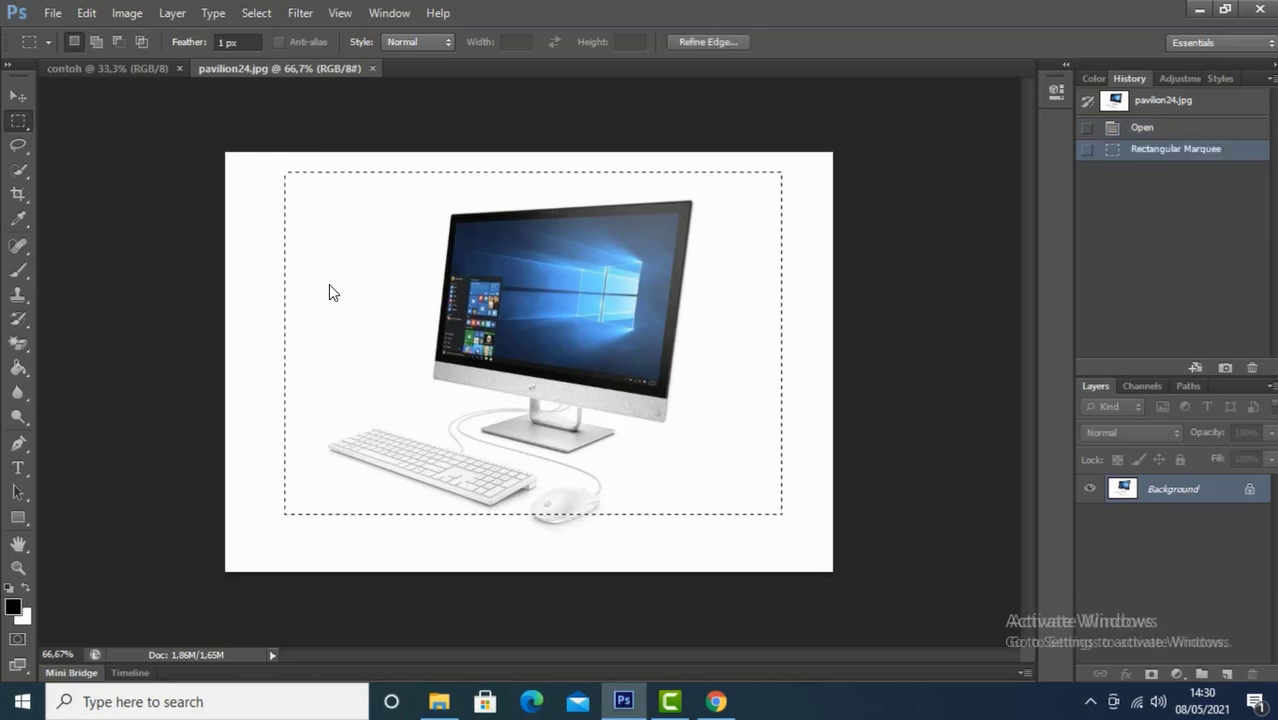
key("ctrl+d")
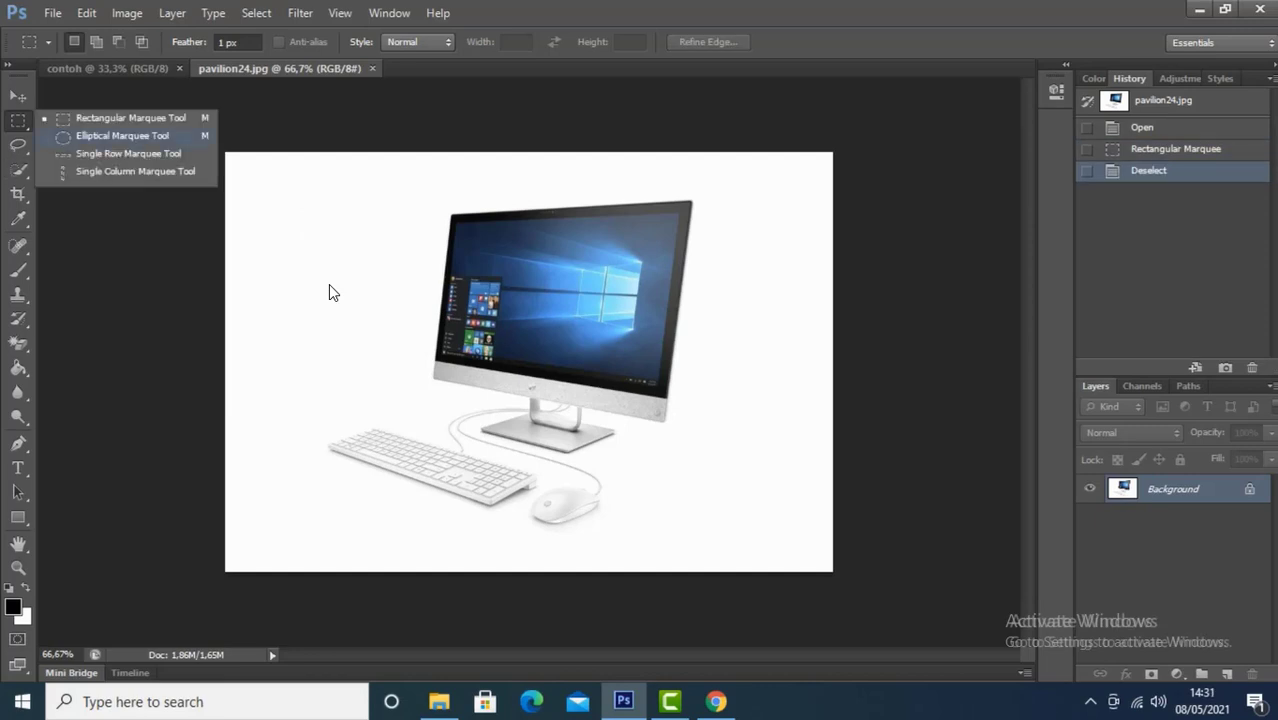
Draw an upright oval selection beside the monitor with the Elliptical Marquee Tool and deselect it.
left_click(122, 136)
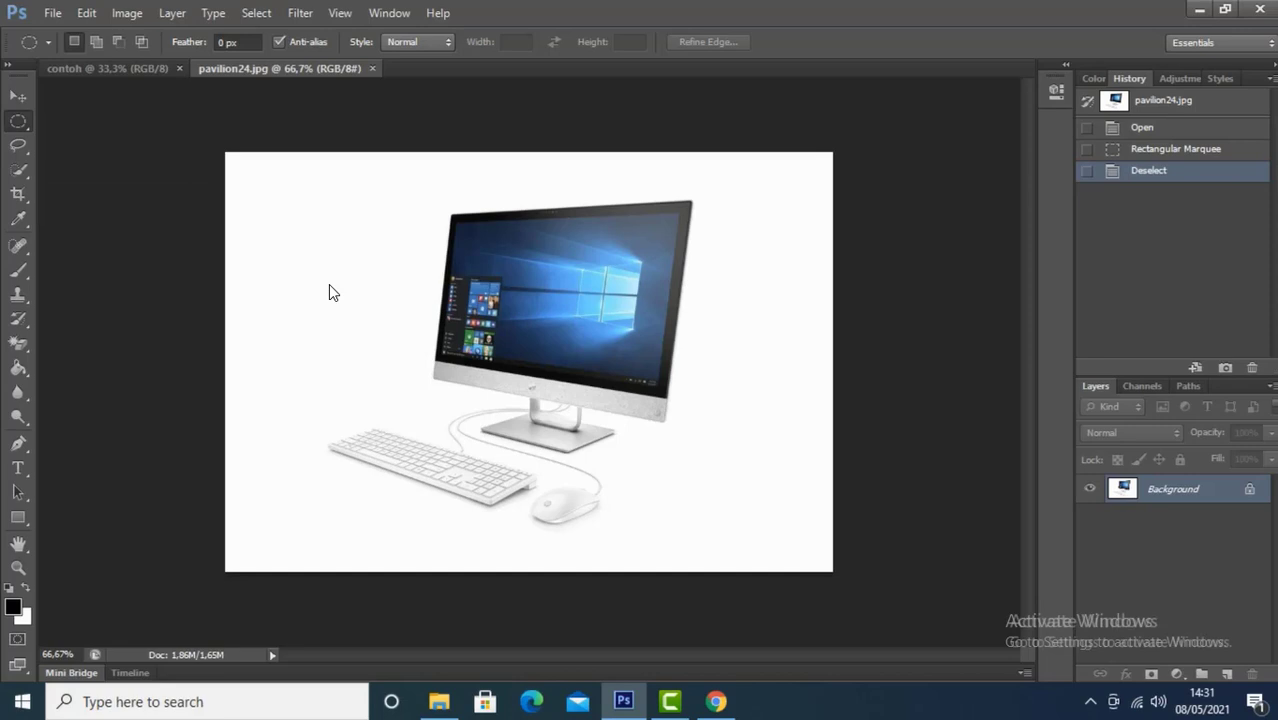
left_click_drag(290, 196, 393, 345)
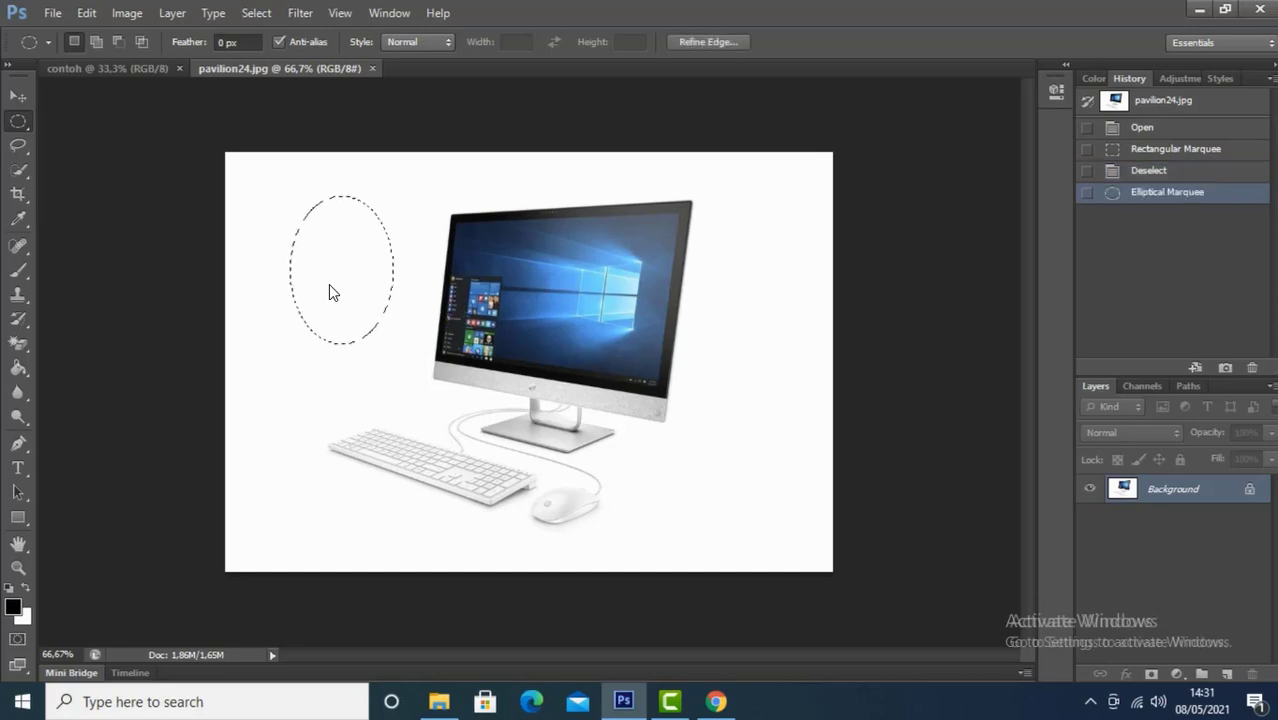
key("ctrl+d")
Place a vertical selection line beside the computer with the Single Column Marquee Tool and deselect it.
right_click(18, 121)
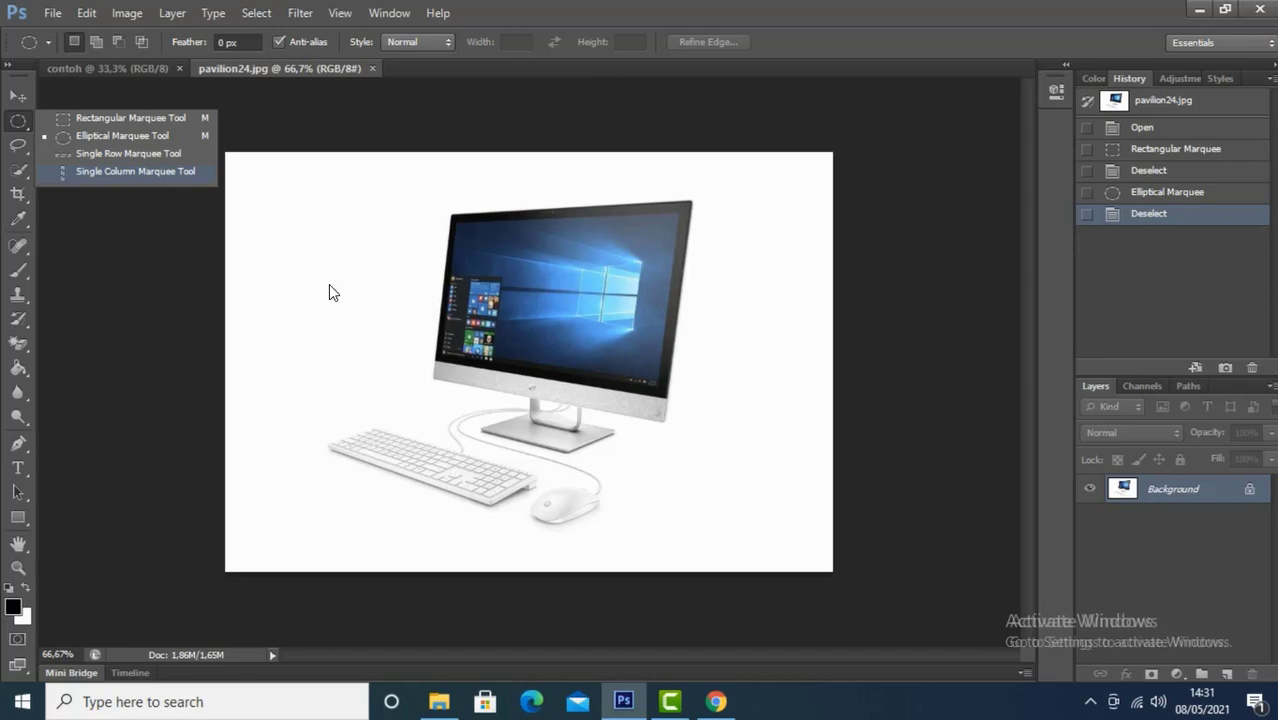
left_click(331, 290)
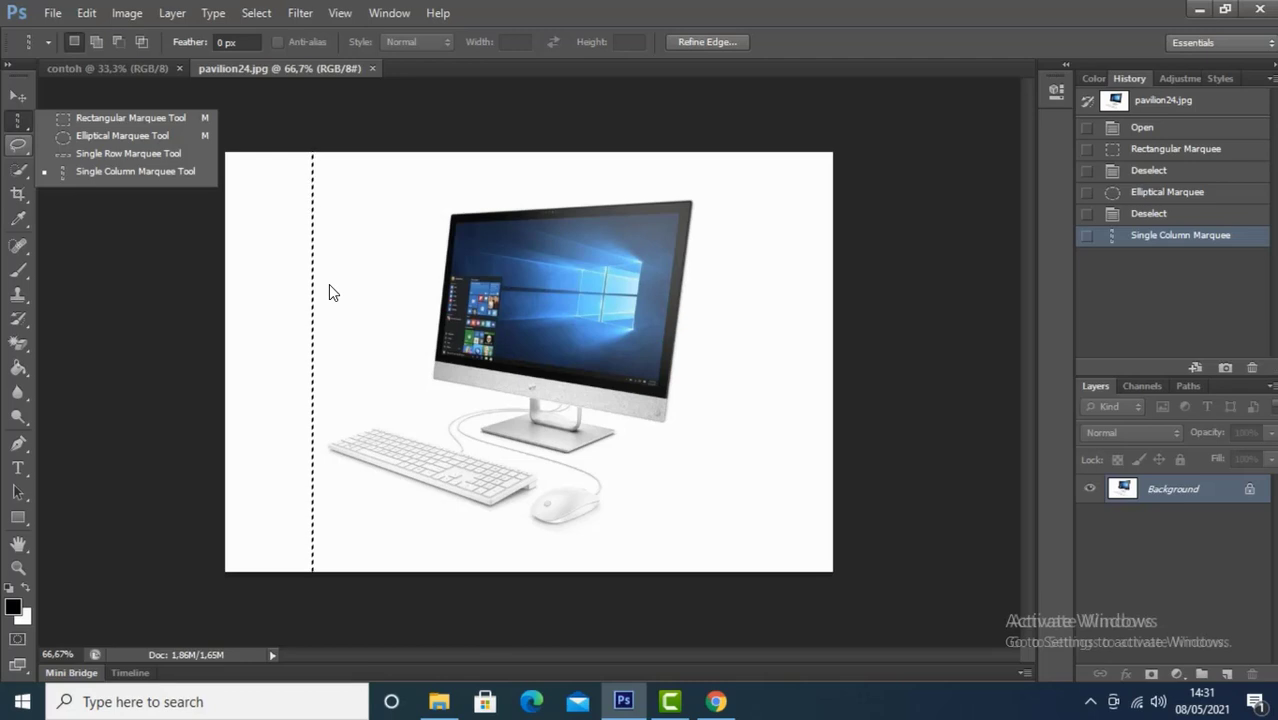
left_click(331, 287)
left_click(333, 292)
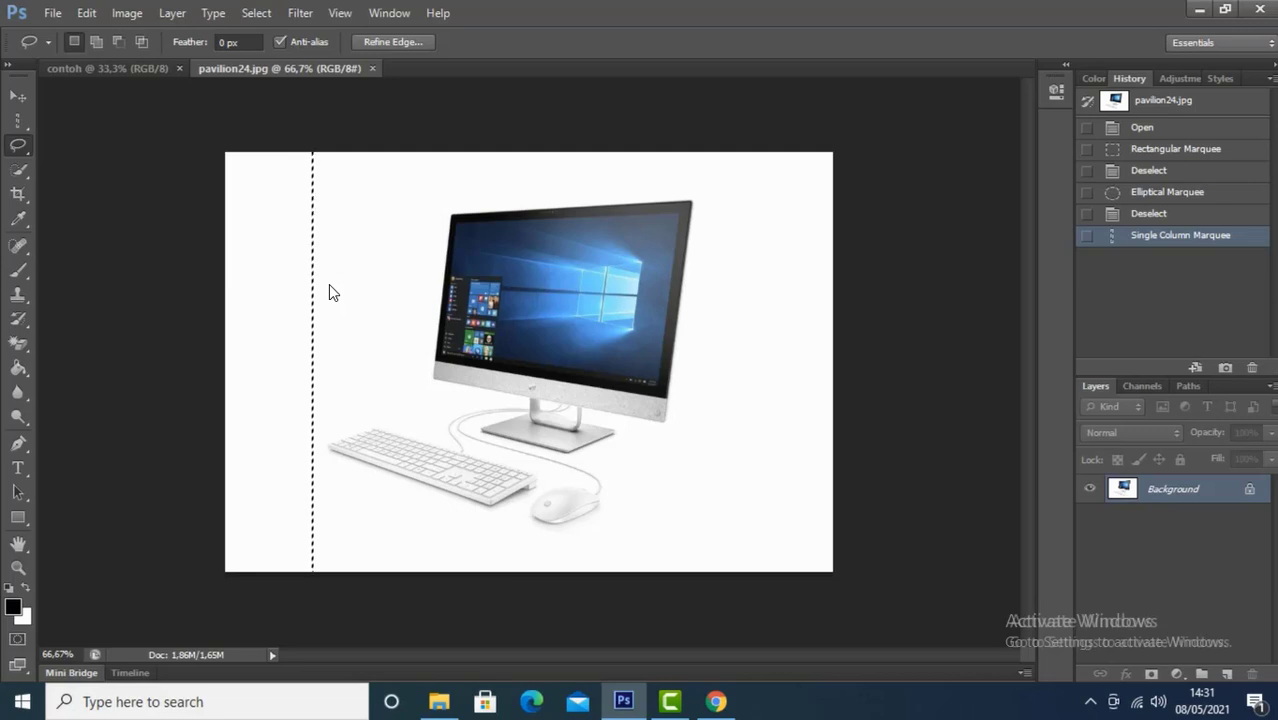
right_click(332, 292)
left_click(340, 226)
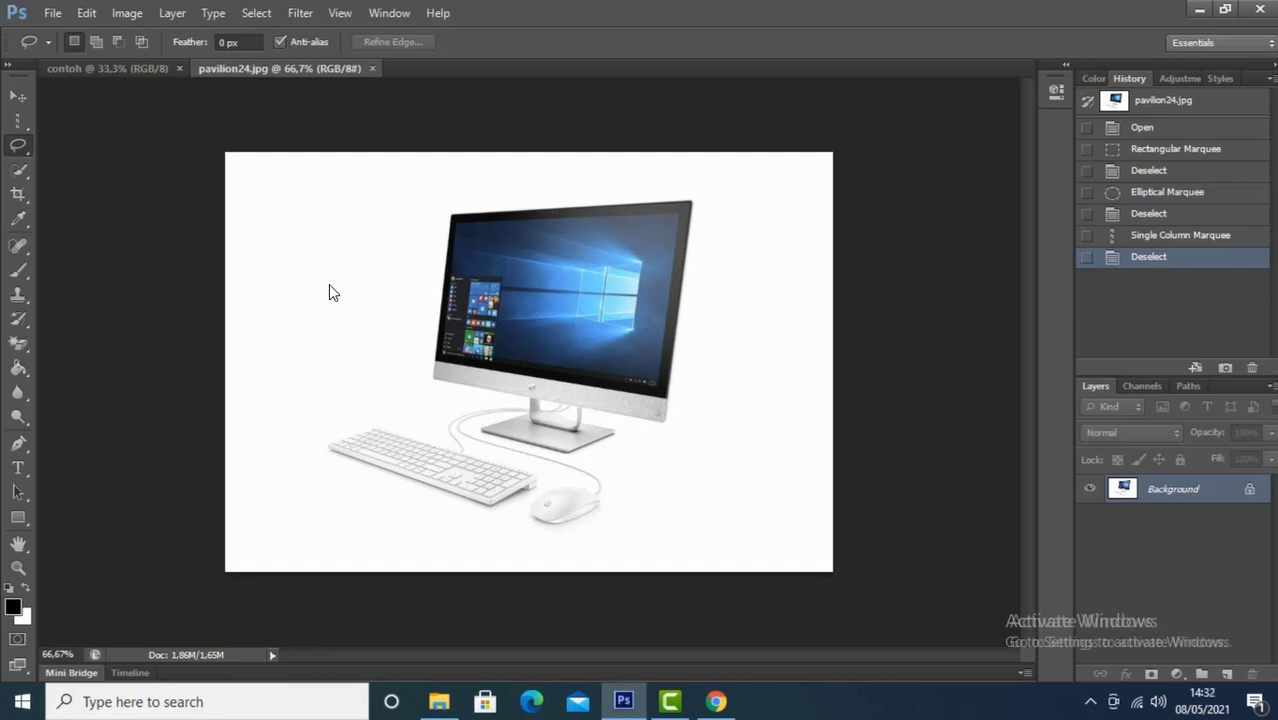
Draw a freehand selection around the computer, keyboard and mouse with the Lasso Tool and deselect it using the Polygonal Lasso Tool.
mouse_move(370, 150)
left_mouse_down()
mouse_move(322, 229)
mouse_move(295, 314)
mouse_move(289, 426)
mouse_move(319, 499)
mouse_move(545, 547)
mouse_move(653, 515)
mouse_move(694, 470)
mouse_move(718, 406)
mouse_move(744, 172)
mouse_move(695, 158)
mouse_move(354, 196)
mouse_move(326, 180)
left_mouse_up()
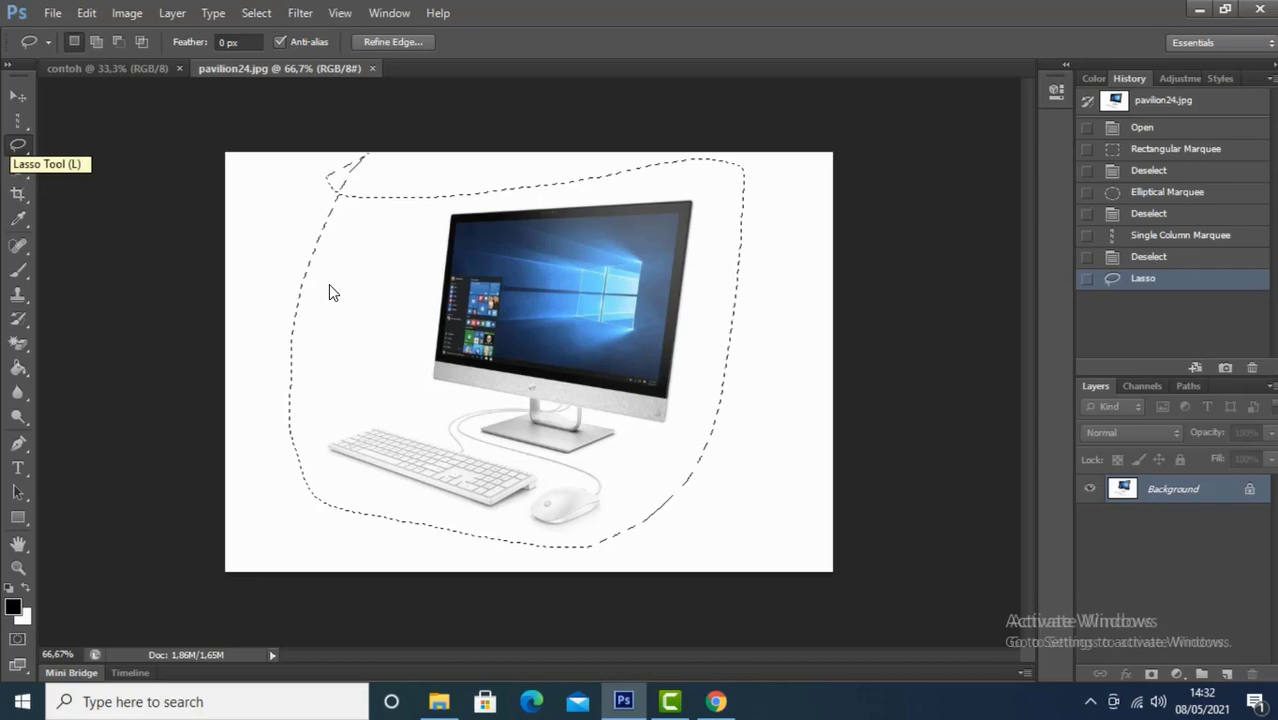
right_click(18, 146)
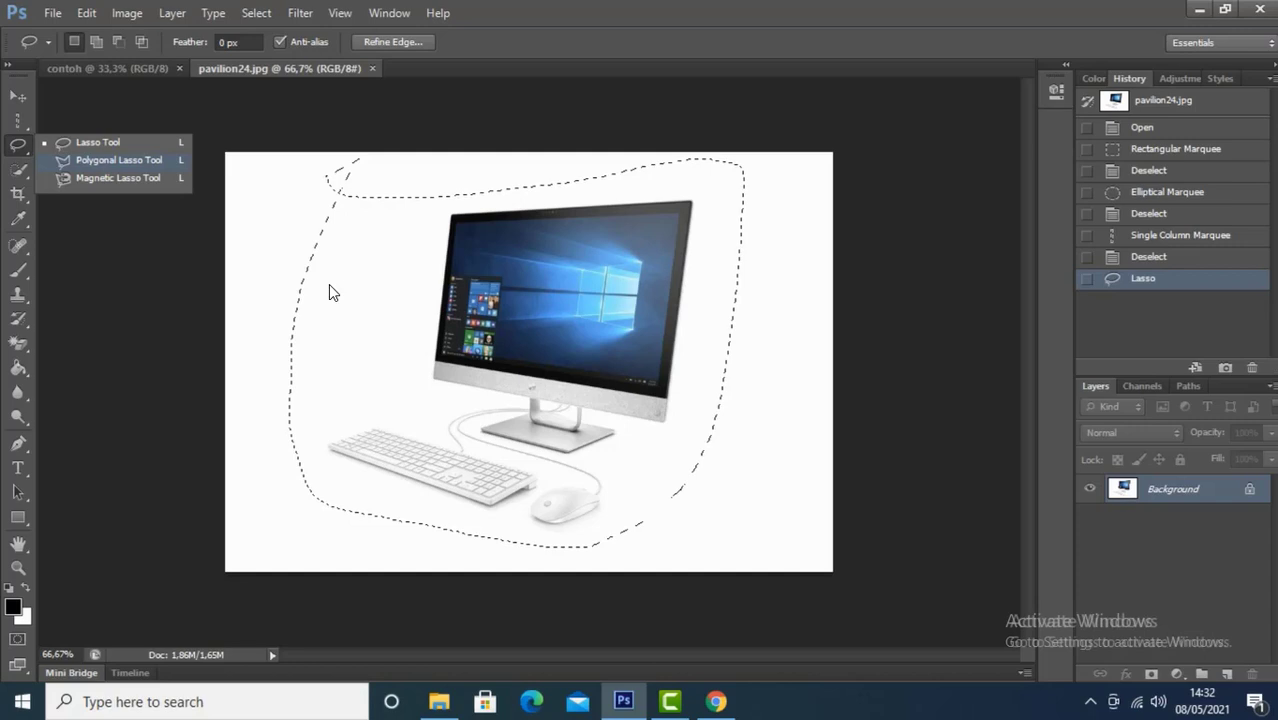
left_click(118, 160)
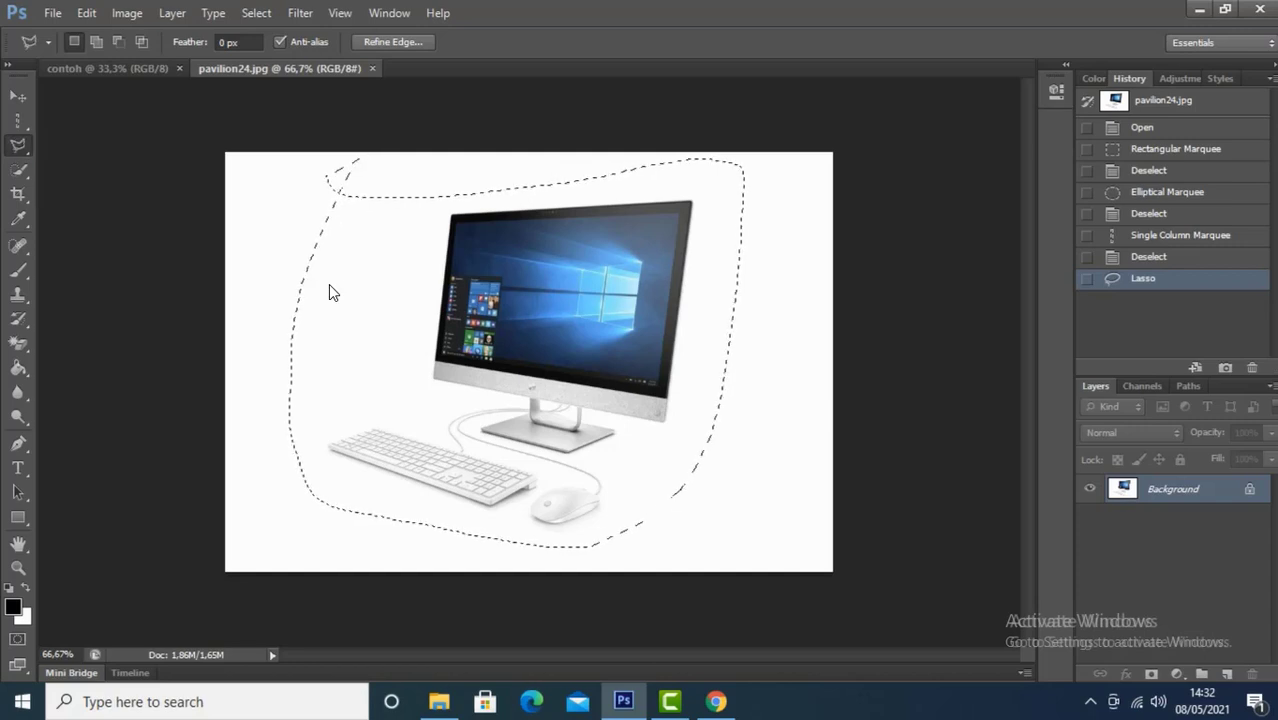
right_click(262, 197)
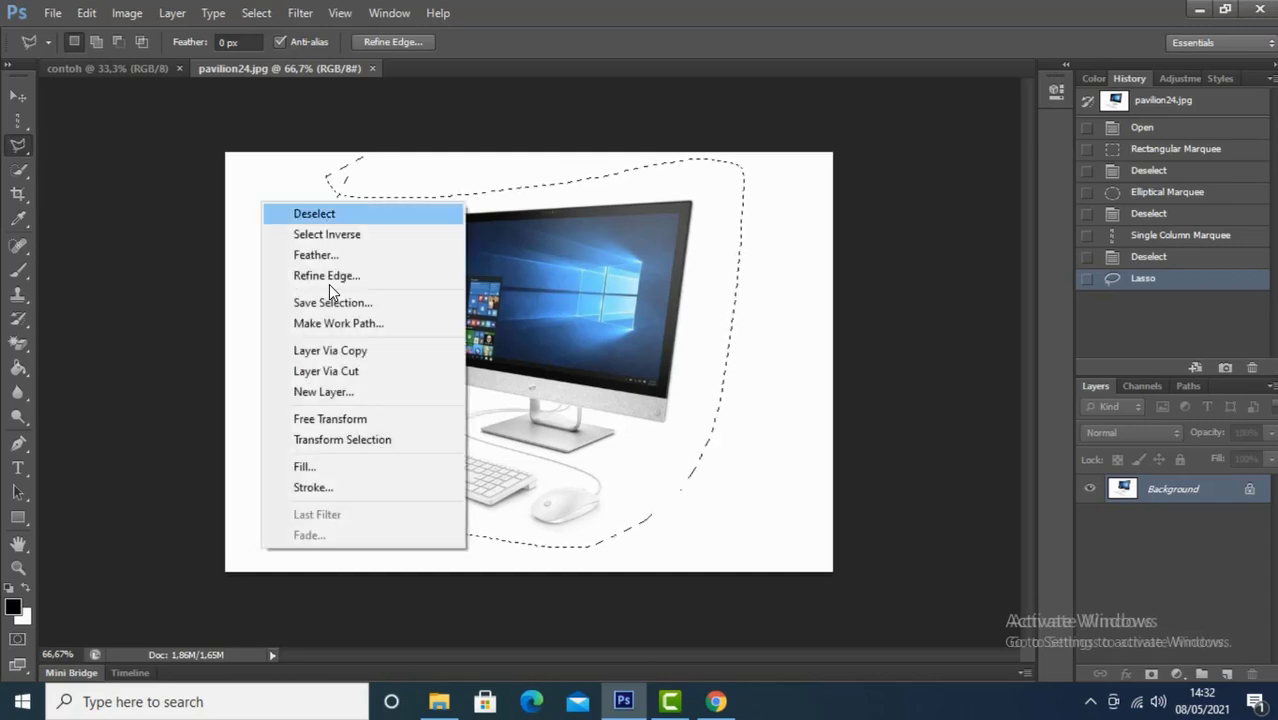
left_click(290, 208)
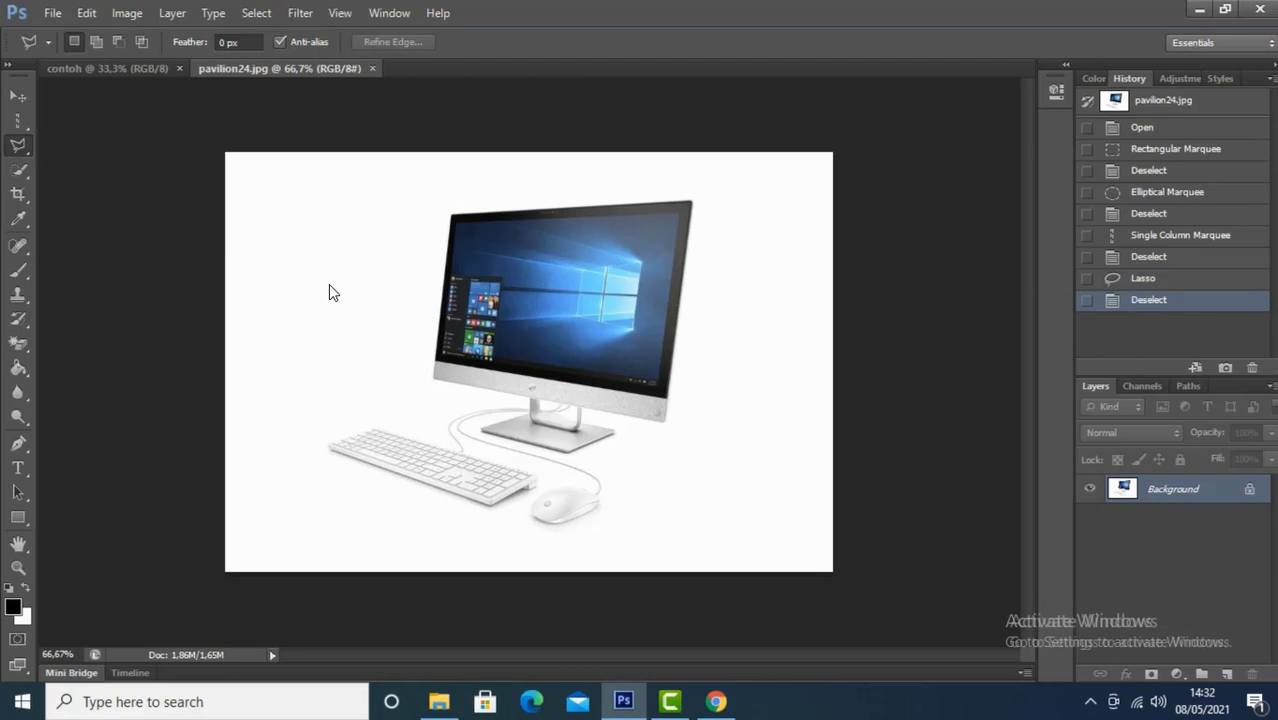
Draw a straight-sided selection around the computer, keyboard and mouse with the Polygonal Lasso Tool and deselect it.
left_click_drag(301, 206, 272, 310)
mouse_move(272, 310)
left_mouse_down()
mouse_move(354, 219)
mouse_move(292, 495)
mouse_move(589, 553)
mouse_move(799, 487)
mouse_move(844, 414)
mouse_move(781, 427)
mouse_move(794, 298)
mouse_move(758, 160)
mouse_move(426, 173)
mouse_move(269, 200)
mouse_move(300, 209)
left_mouse_up()
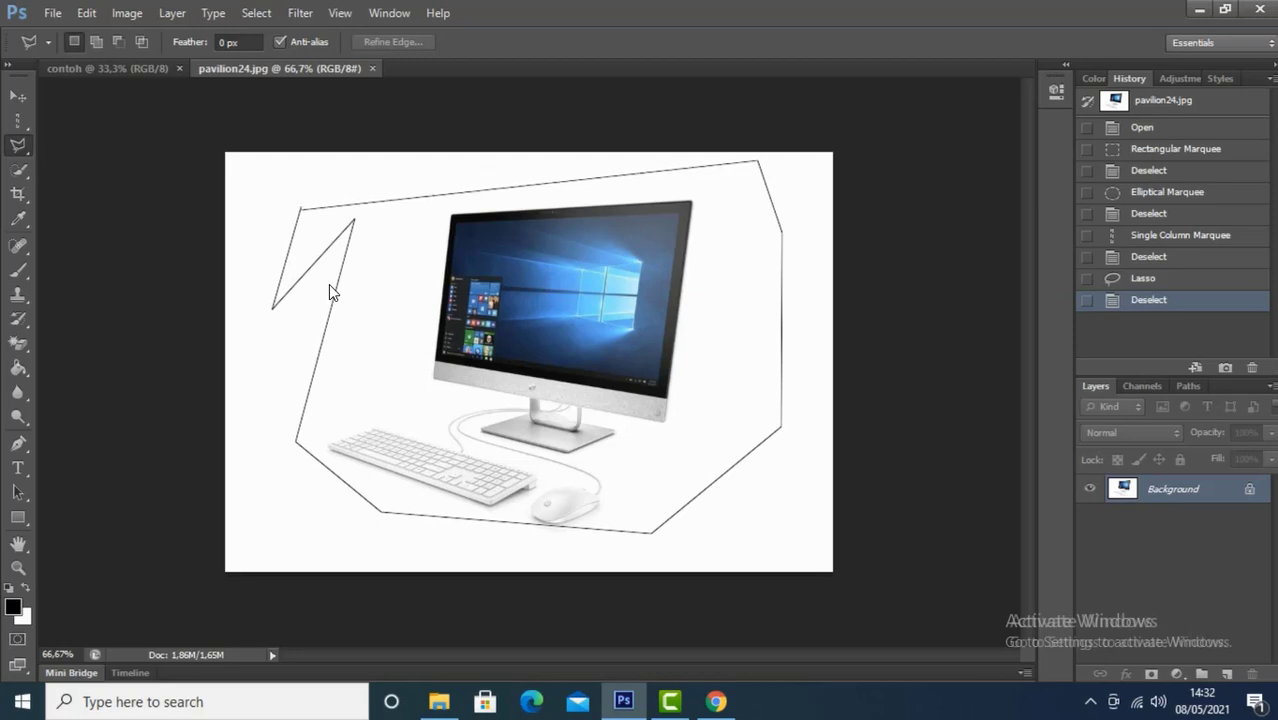
double_click(333, 292)
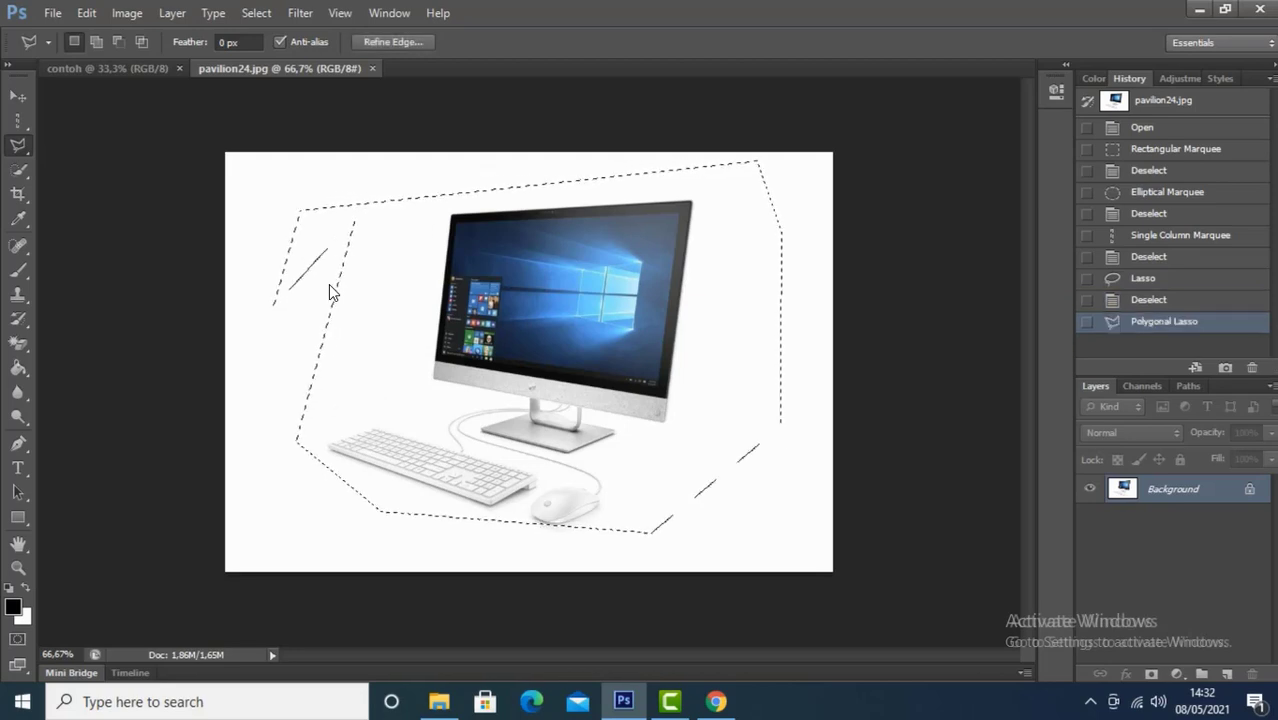
key("ctrl+d")
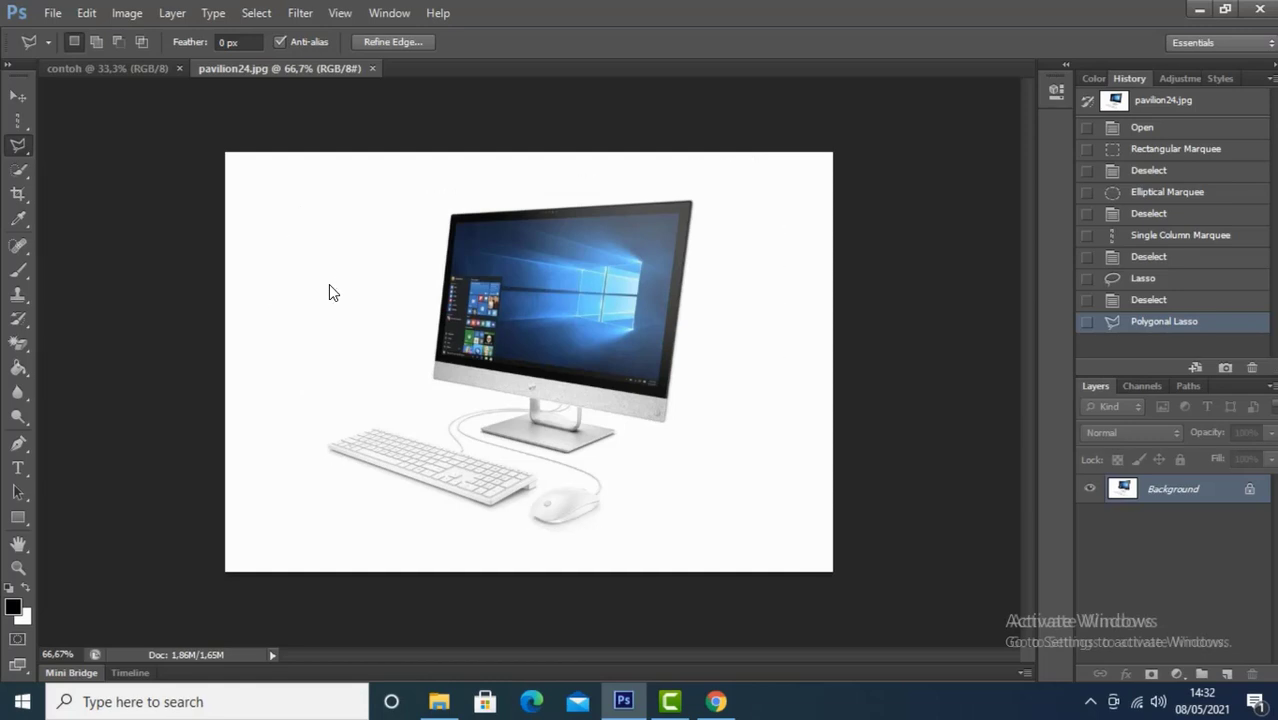
Trace the monitor's screen edges with the Magnetic Lasso Tool, cancel the outline and switch back to the Lasso Tool.
right_click(18, 146)
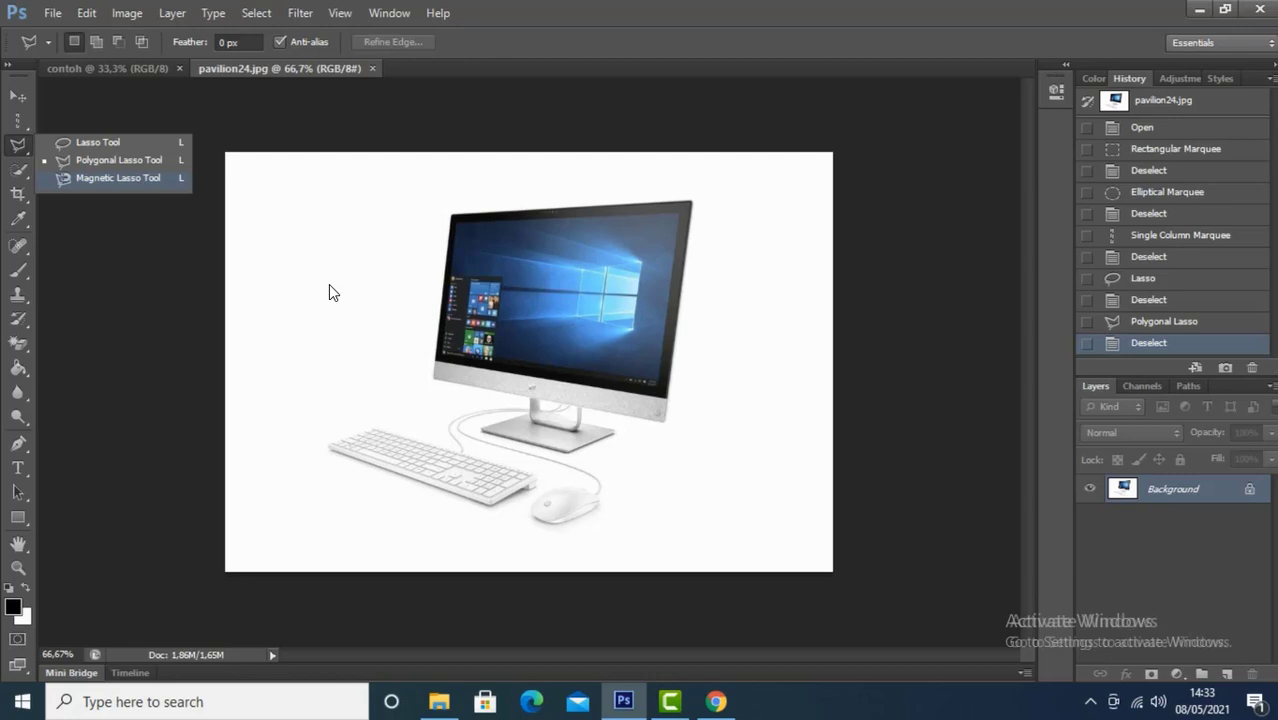
left_click(118, 177)
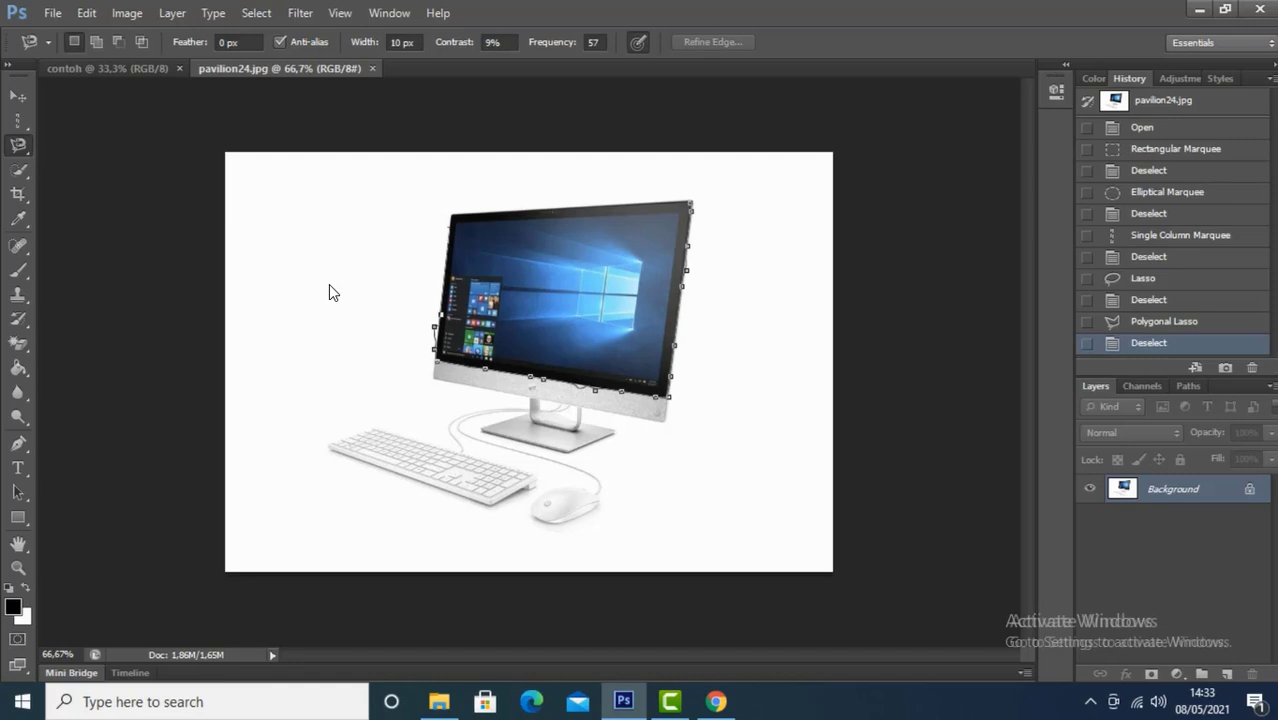
key("Escape")
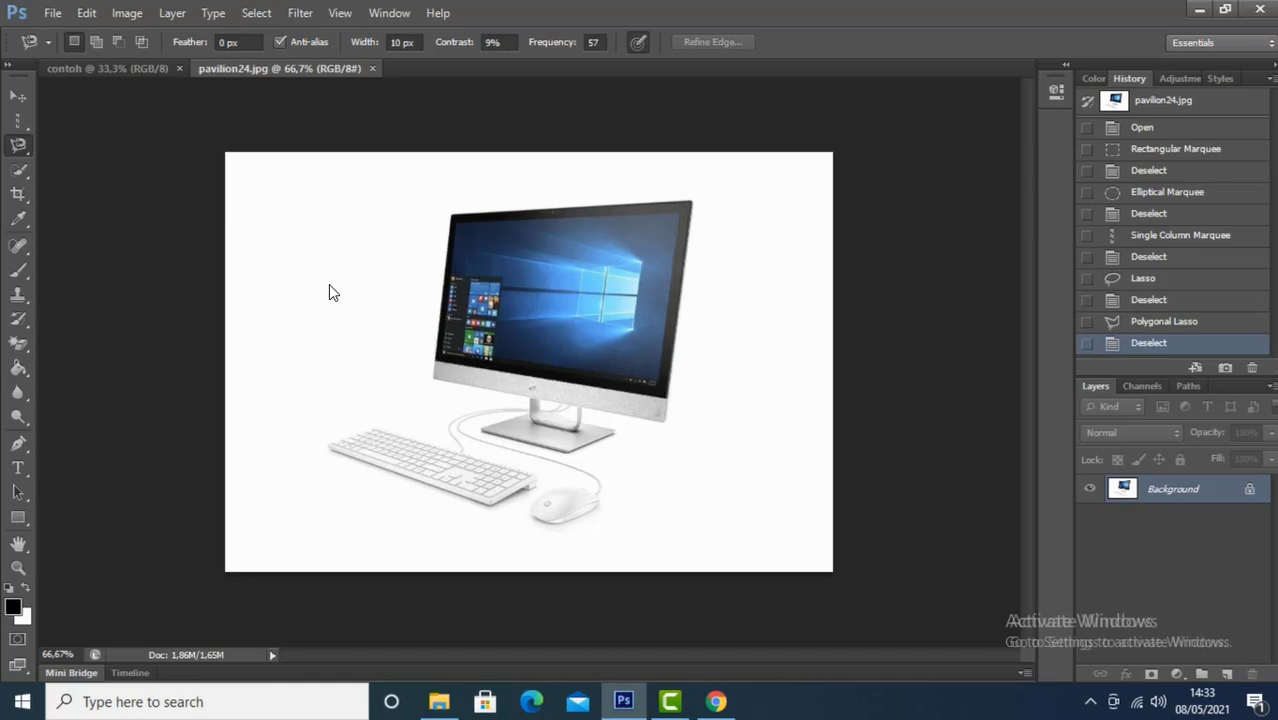
right_click(18, 145)
left_click(97, 142)
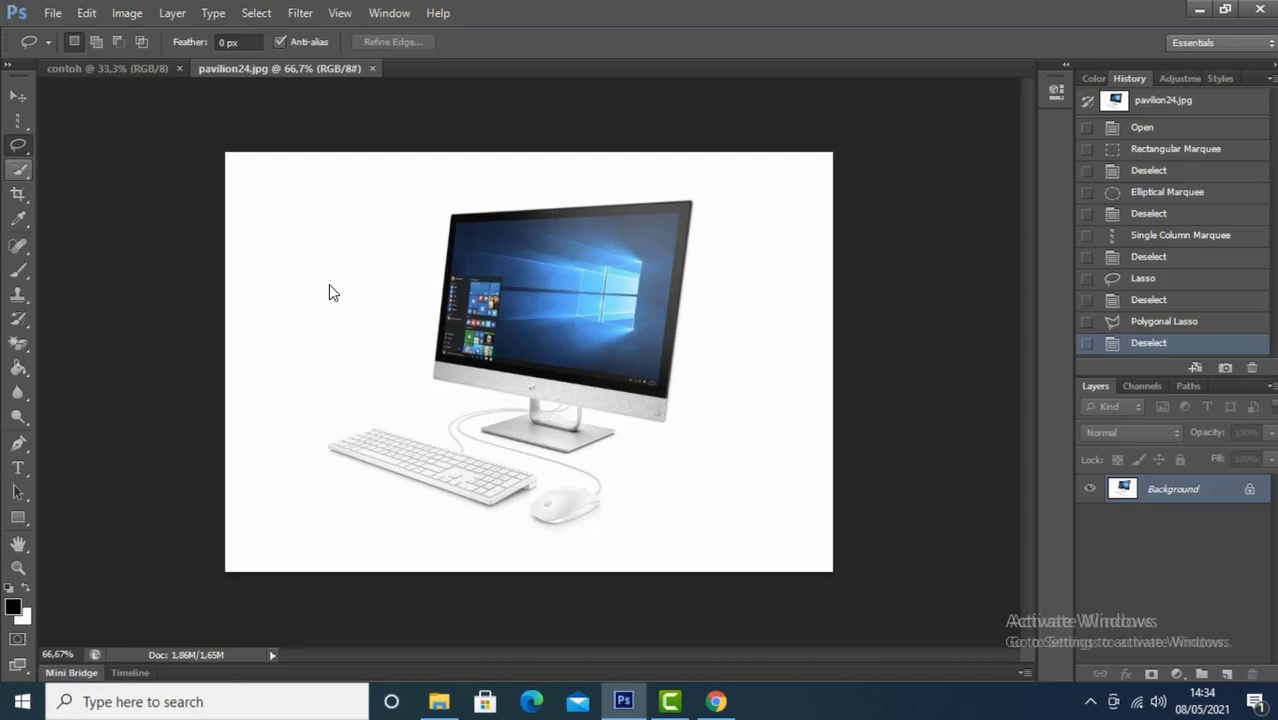
Select the white background around the computer in several strokes with the Quick Selection Tool and deselect it.
key("w")
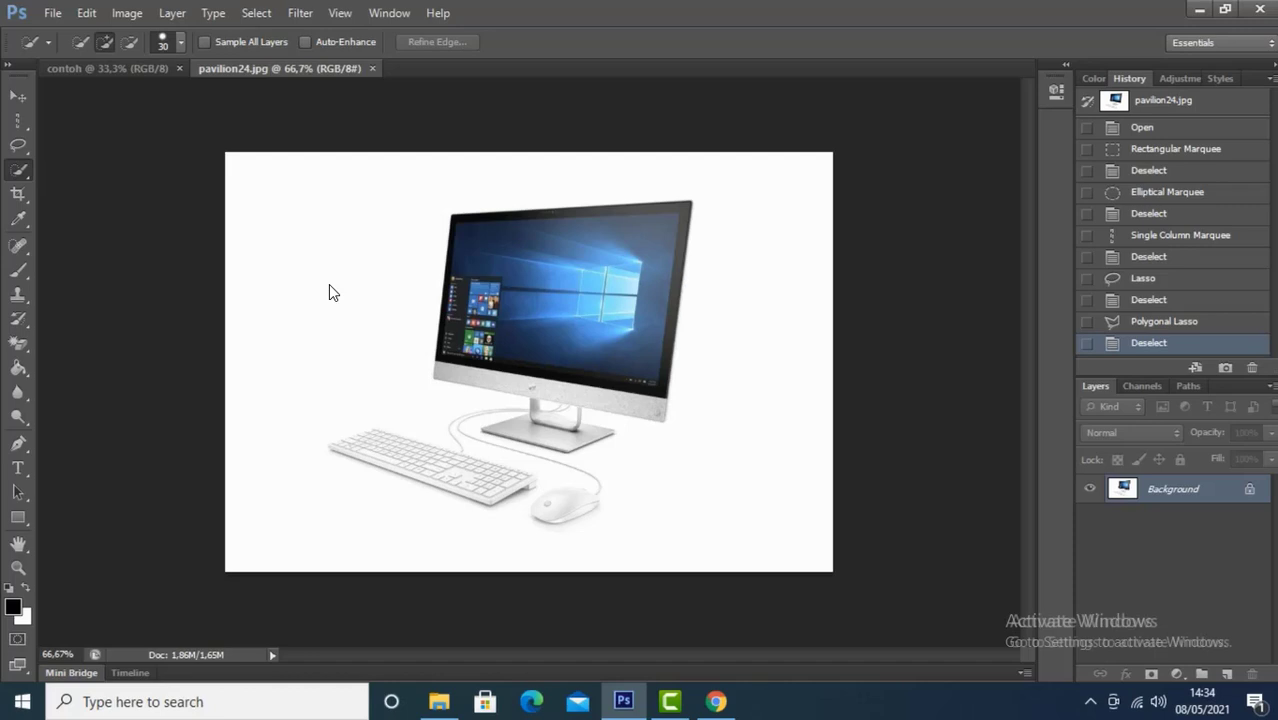
left_click(235, 158)
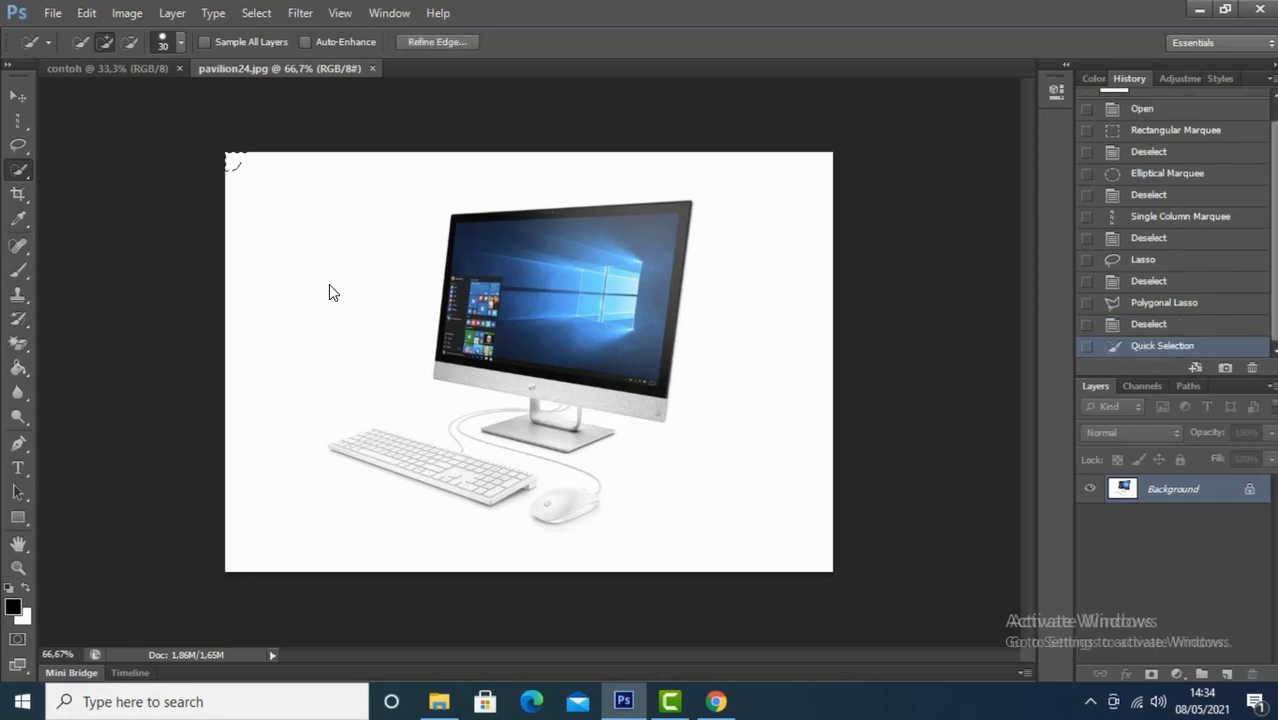
left_click(306, 195)
left_click(257, 225)
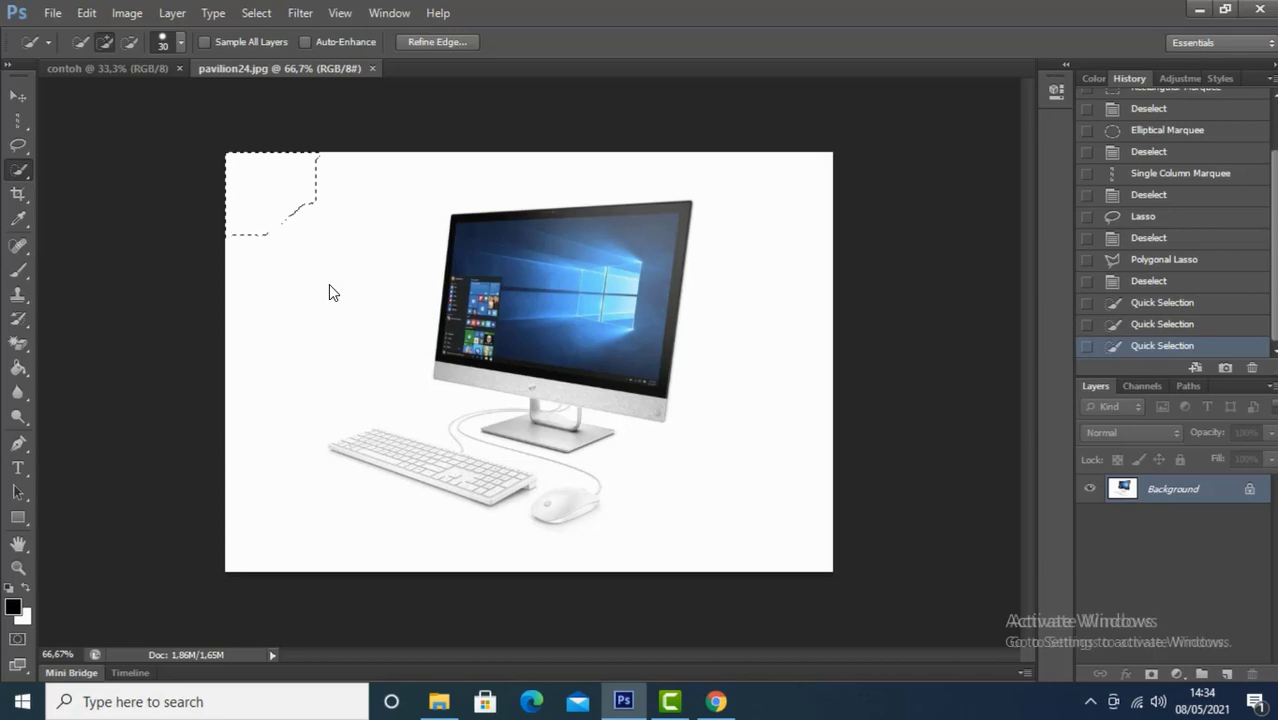
mouse_move(252, 225)
left_mouse_down()
mouse_move(244, 288)
mouse_move(300, 340)
left_mouse_up()
left_click_drag(333, 292, 333, 292)
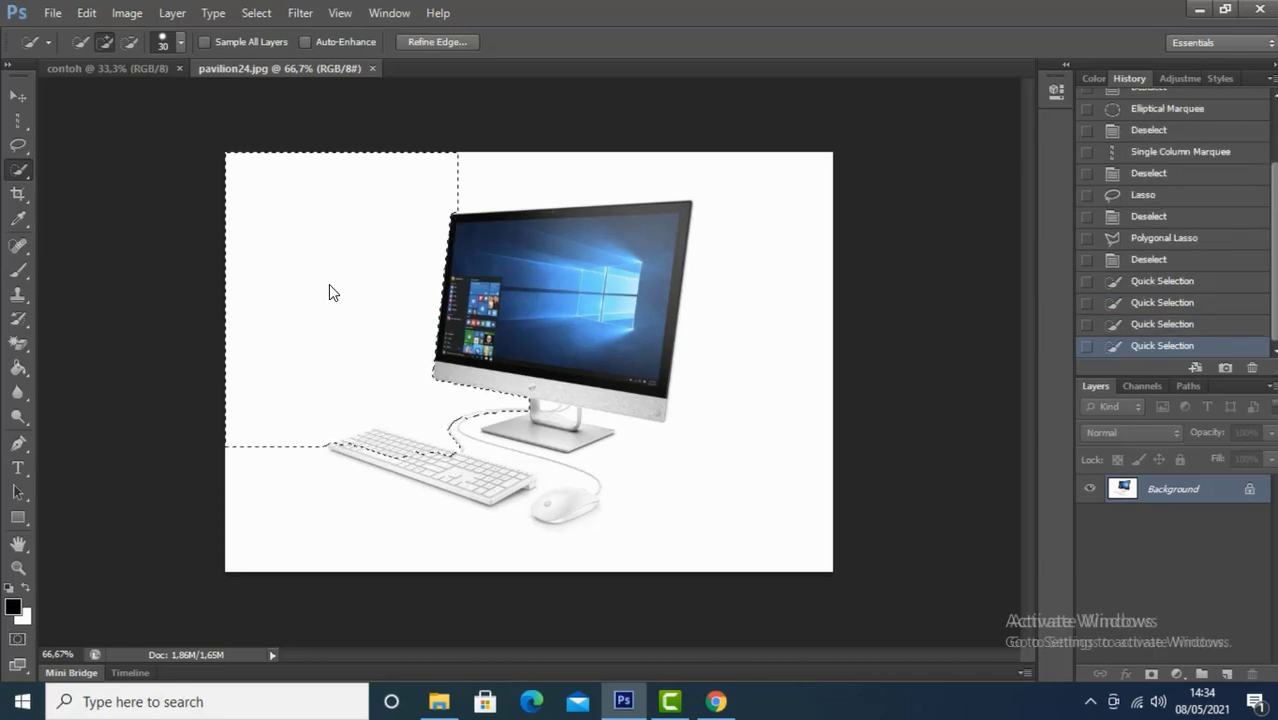
left_click(333, 292)
left_click(333, 292)
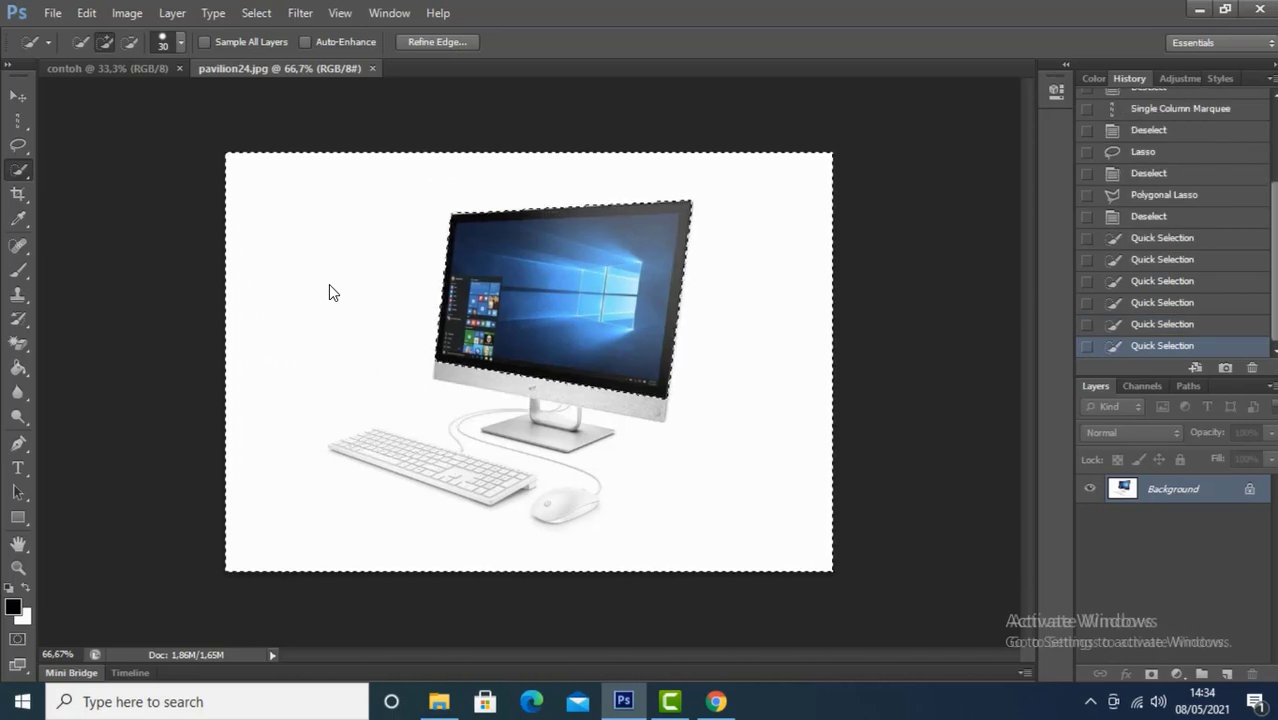
right_click(333, 292)
key("Return")
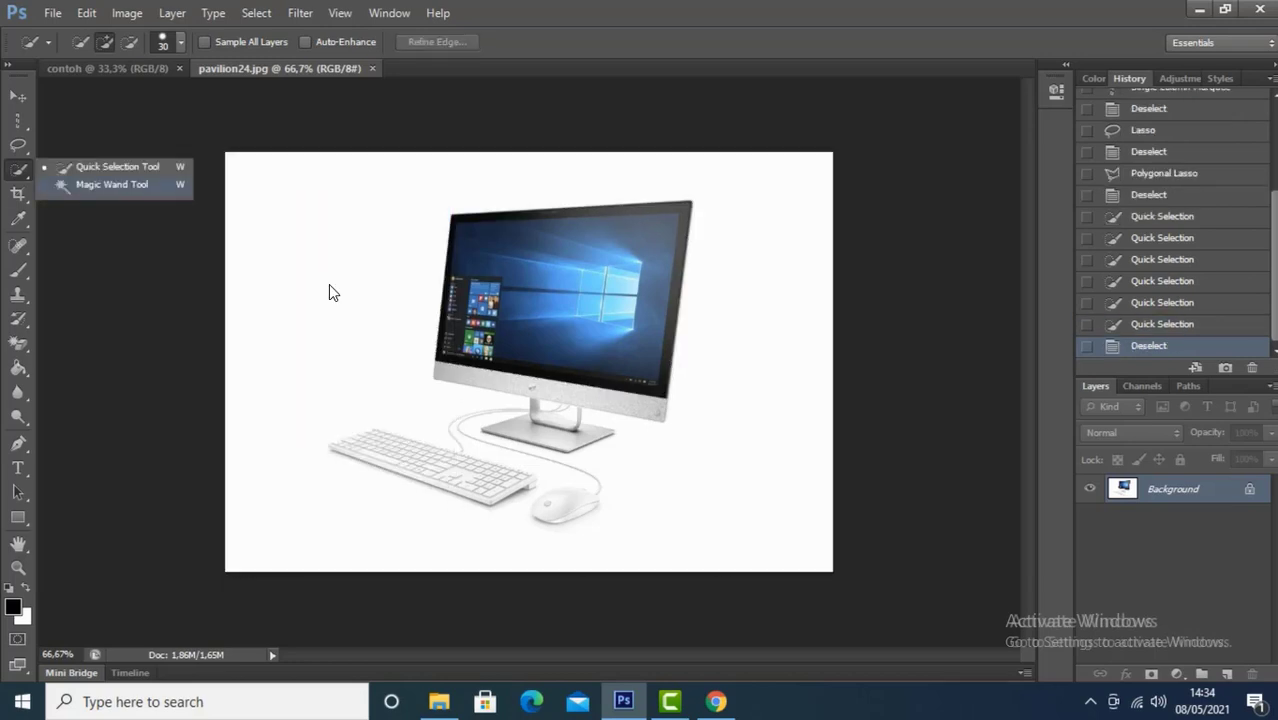
Select the white background with the Magic Wand Tool, deselect it and select it again at a tolerance of 100.
key("shift+w")
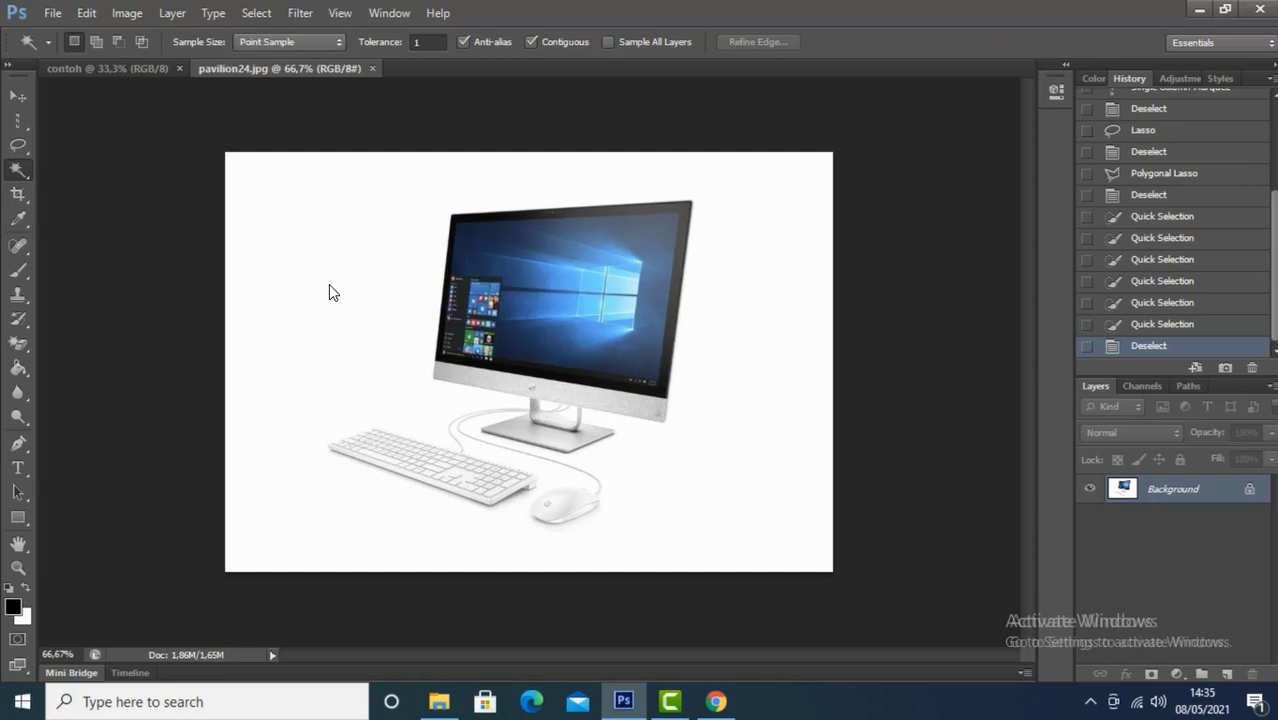
left_click(333, 292)
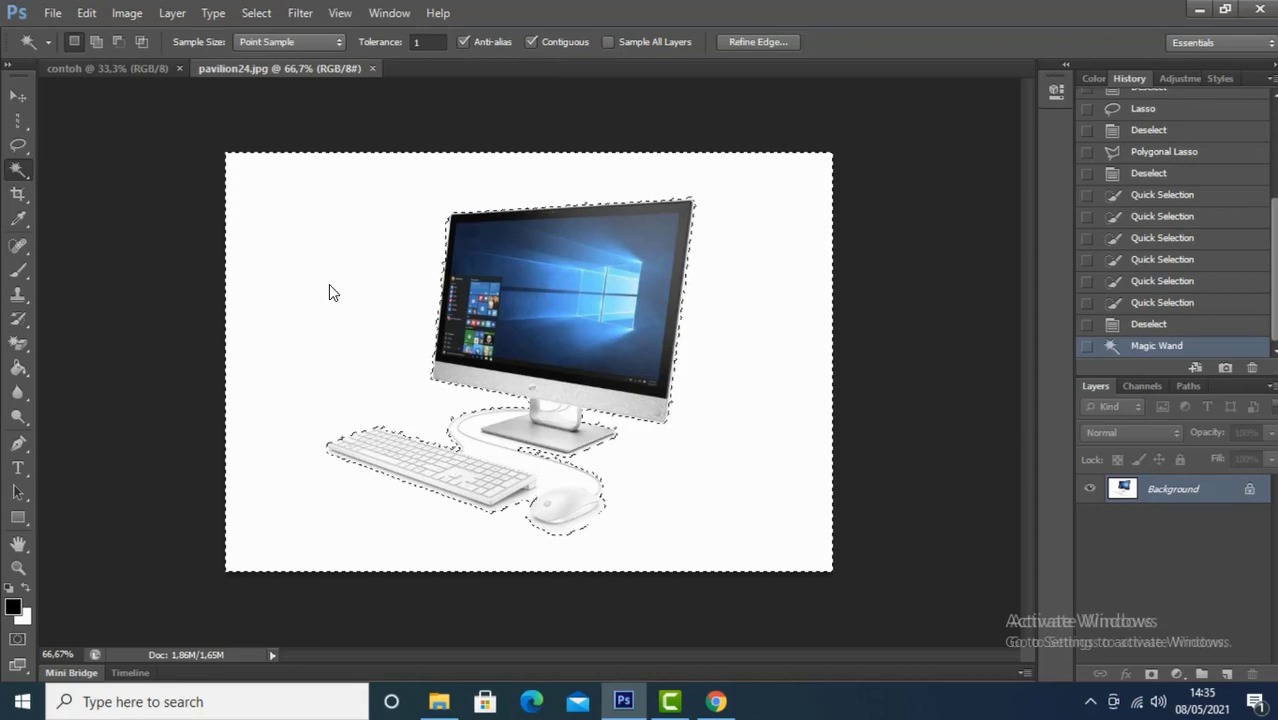
key("Return")
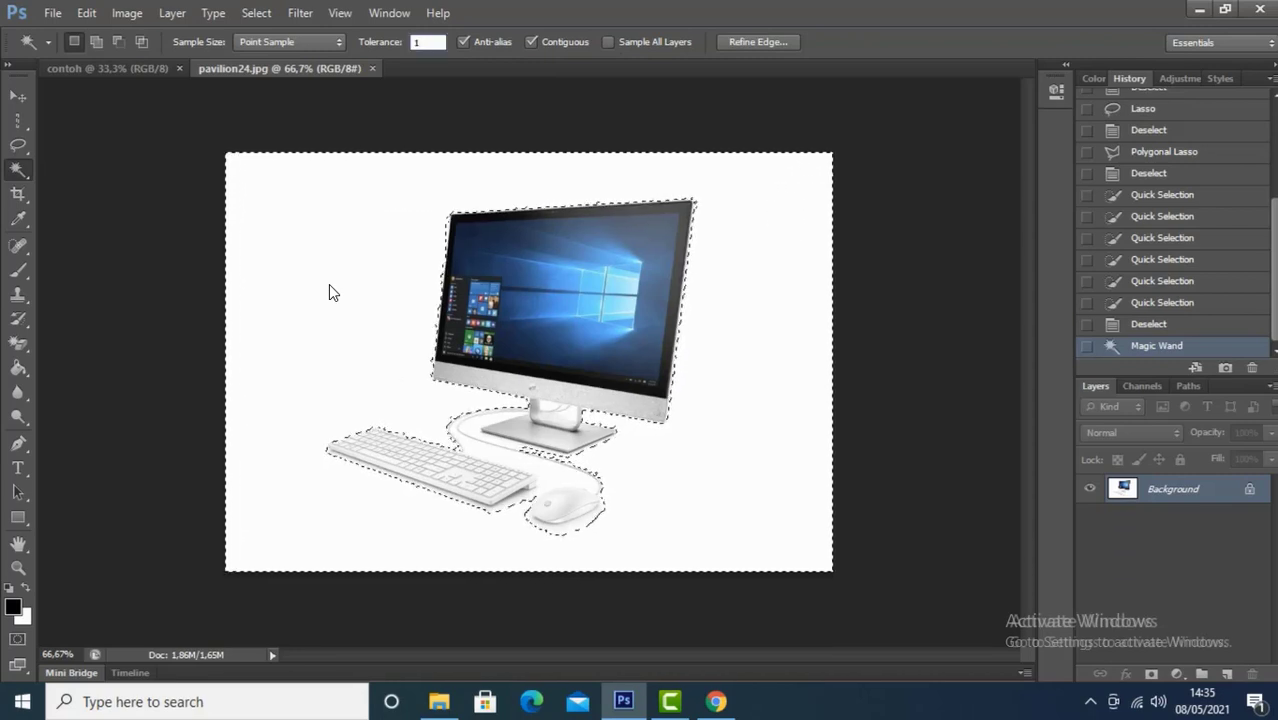
type("100")
key("Return")
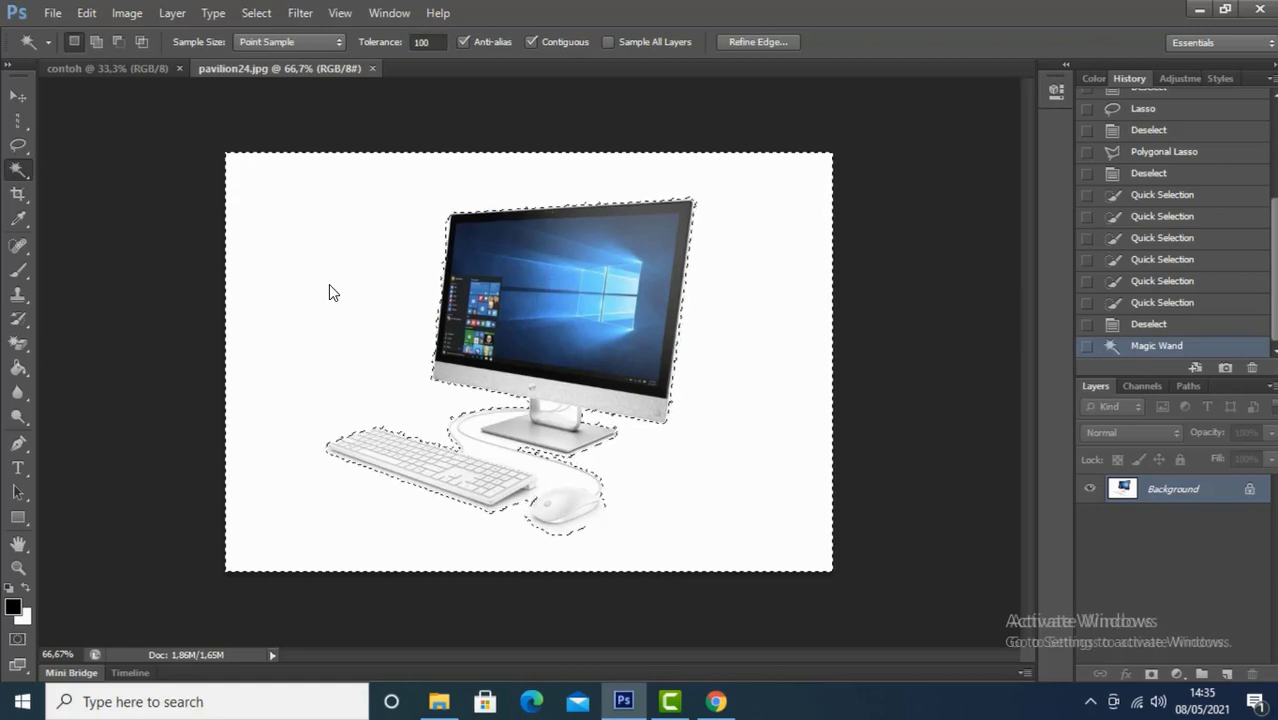
key("ctrl+d")
left_click(333, 292)
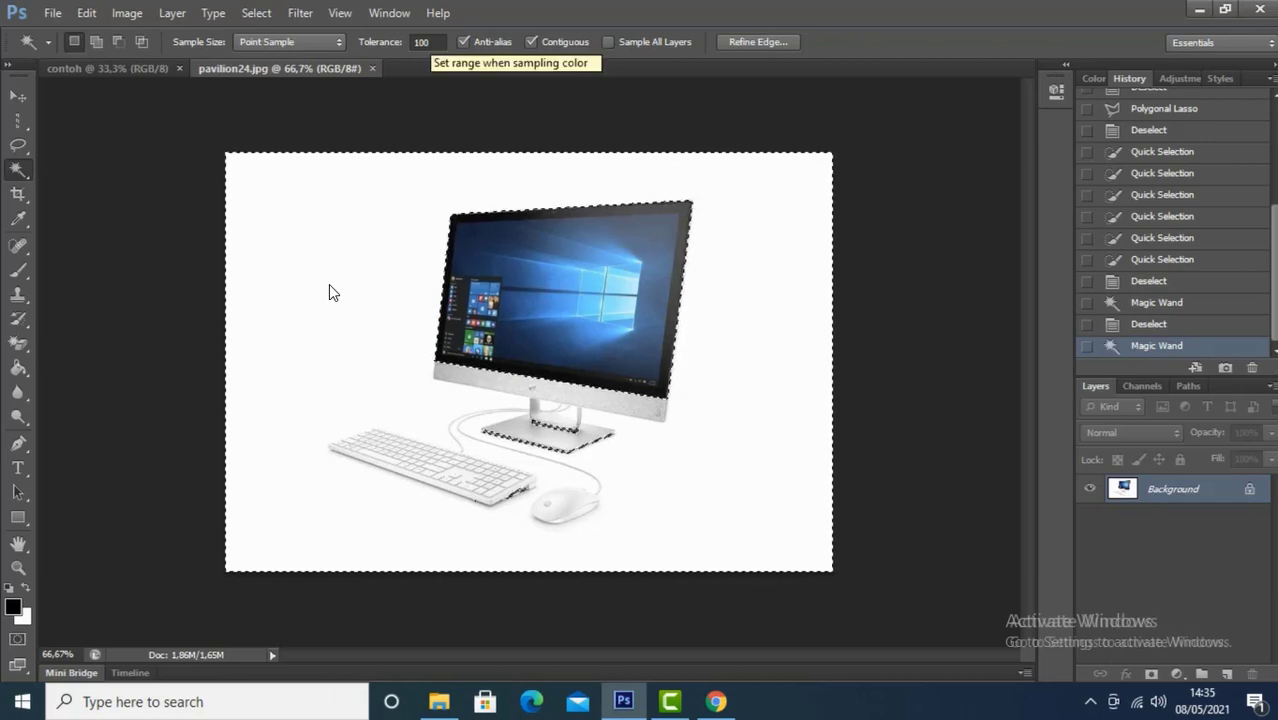
Set the Magic Wand tolerance to 1 and reselect the white background around the computer, keyboard and mouse.
key("Return")
type("1")
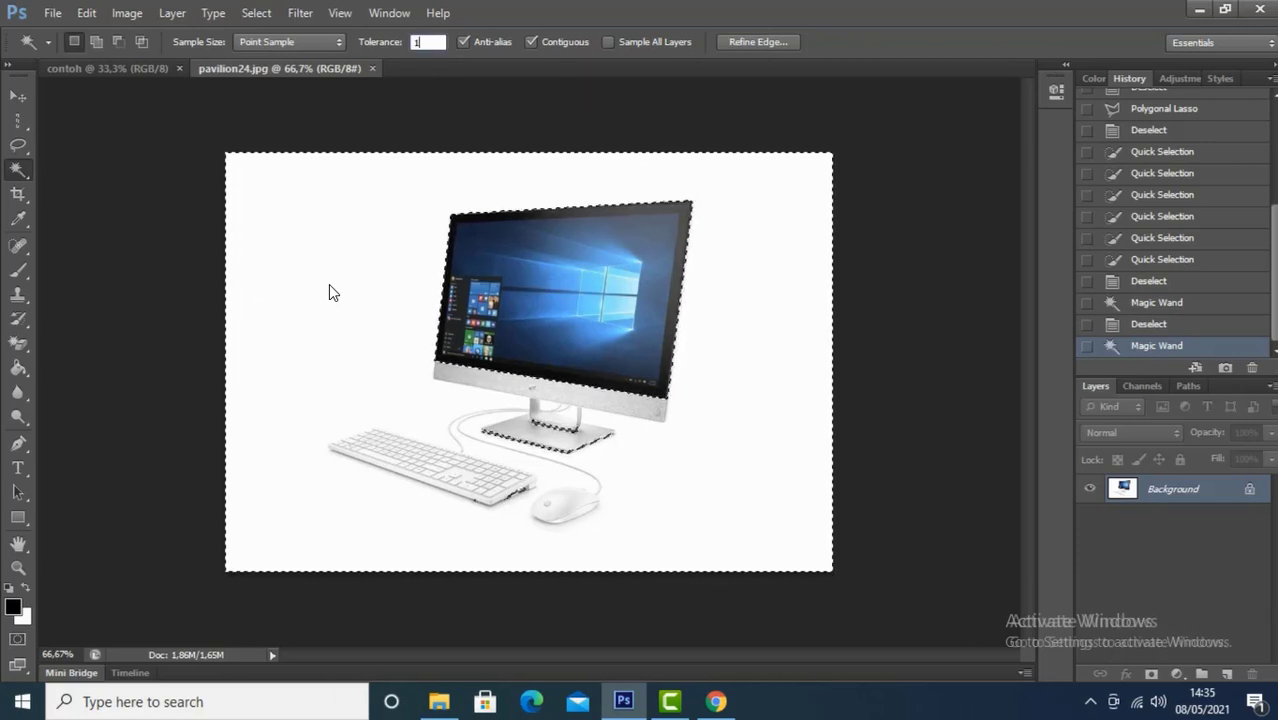
key("Return")
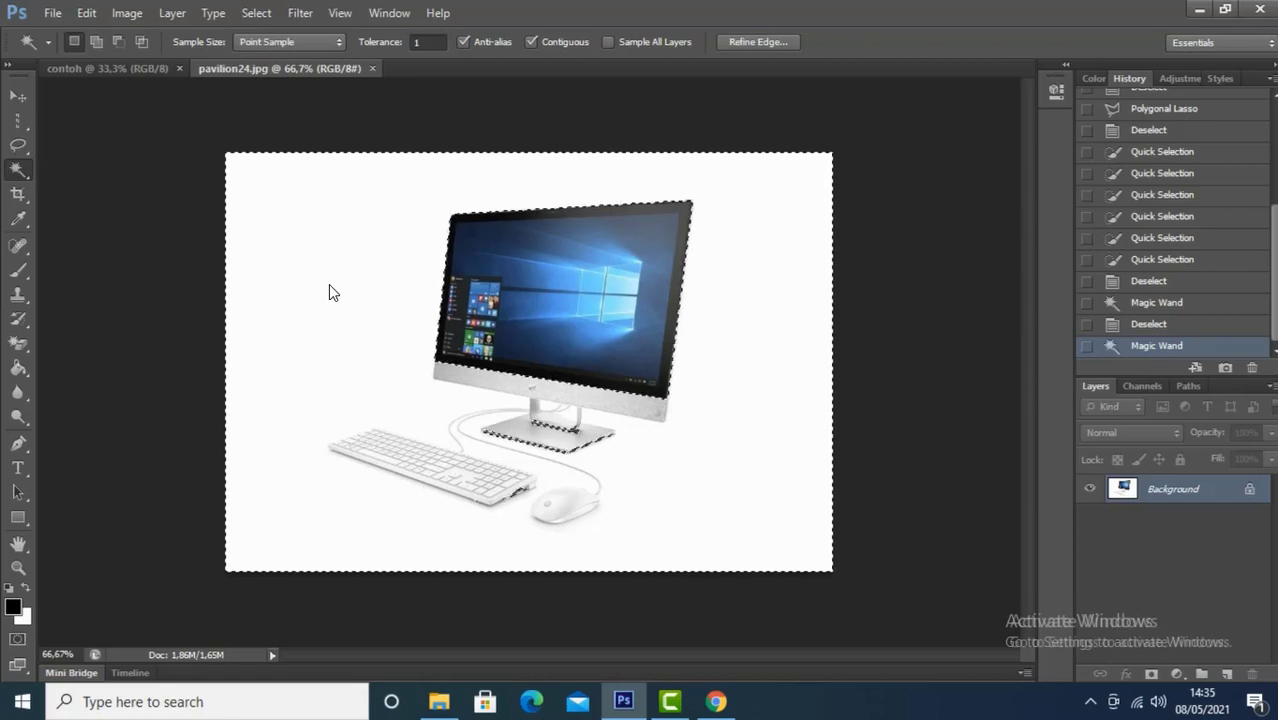
key("ctrl+d")
left_click(333, 292)
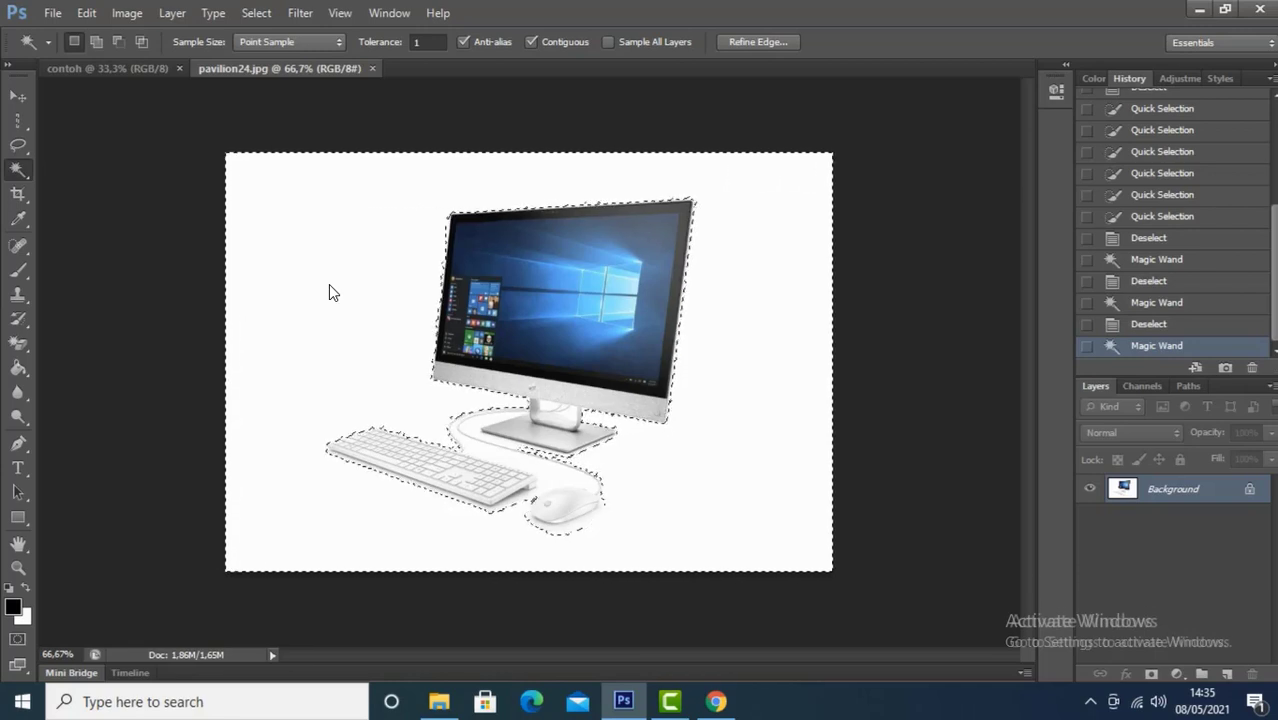
key("ctrl+d")
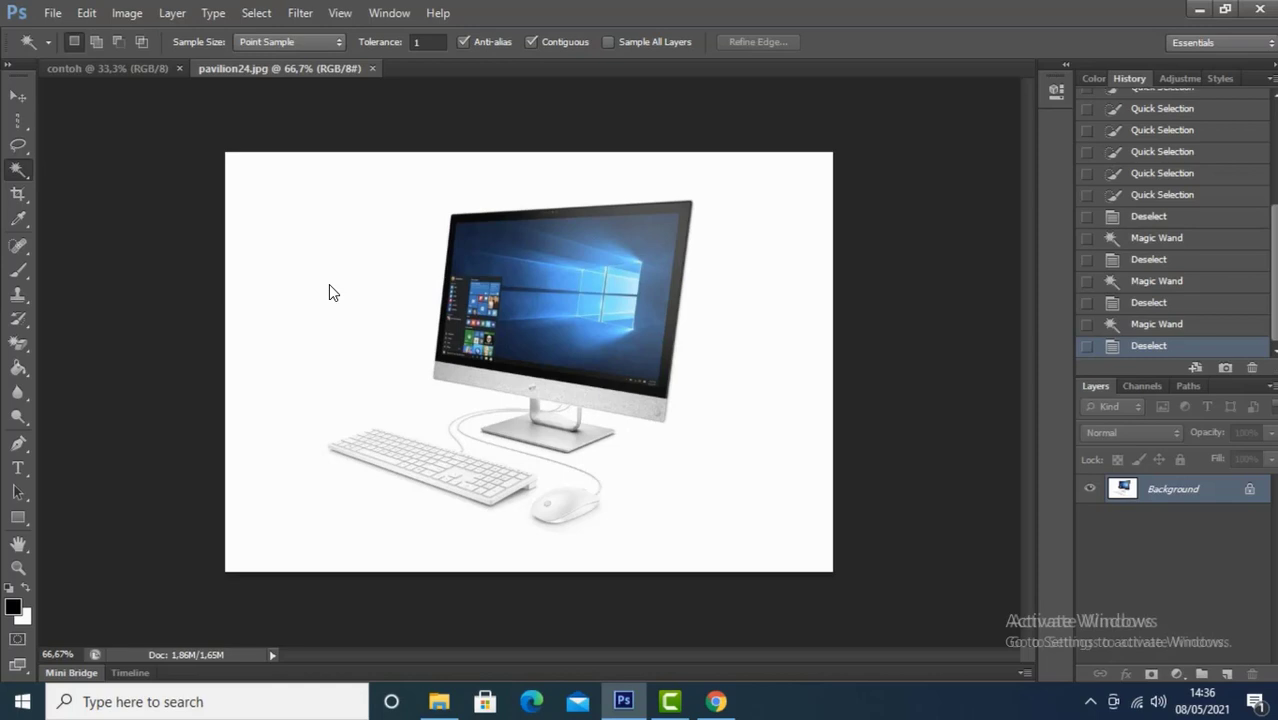
left_click(333, 292)
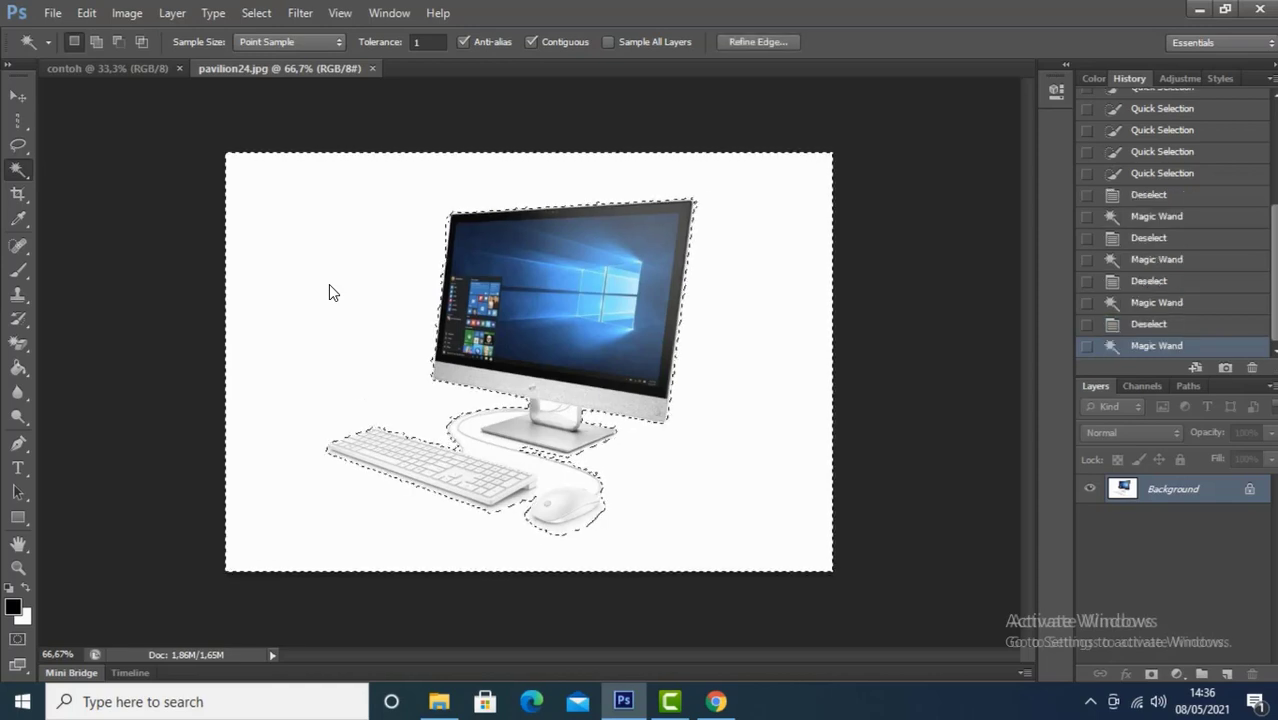
Shift the selected white background about 2.12 cm across and 0.85 cm down with the Move Tool and return it to its place.
right_click(18, 170)
left_click(115, 166)
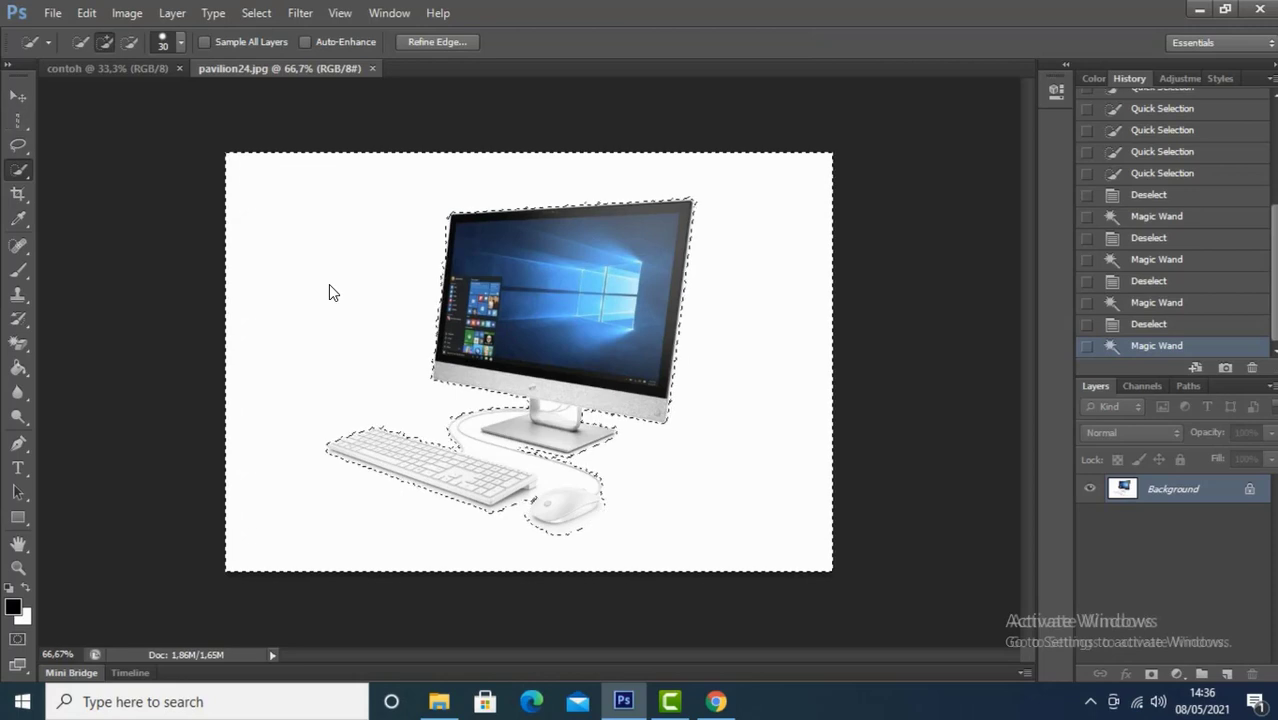
left_click(18, 96)
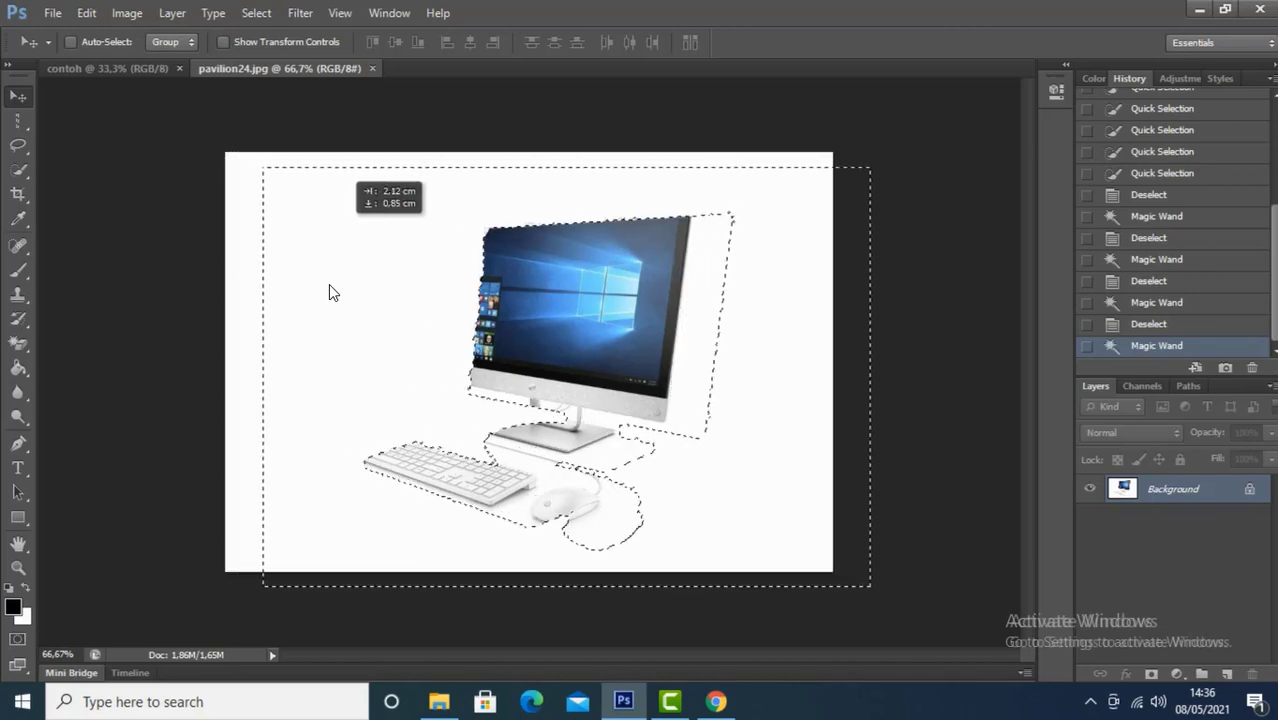
mouse_move(330, 286)
left_mouse_down()
mouse_move(292, 311)
mouse_move(327, 314)
mouse_move(300, 289)
mouse_move(329, 285)
left_mouse_up()
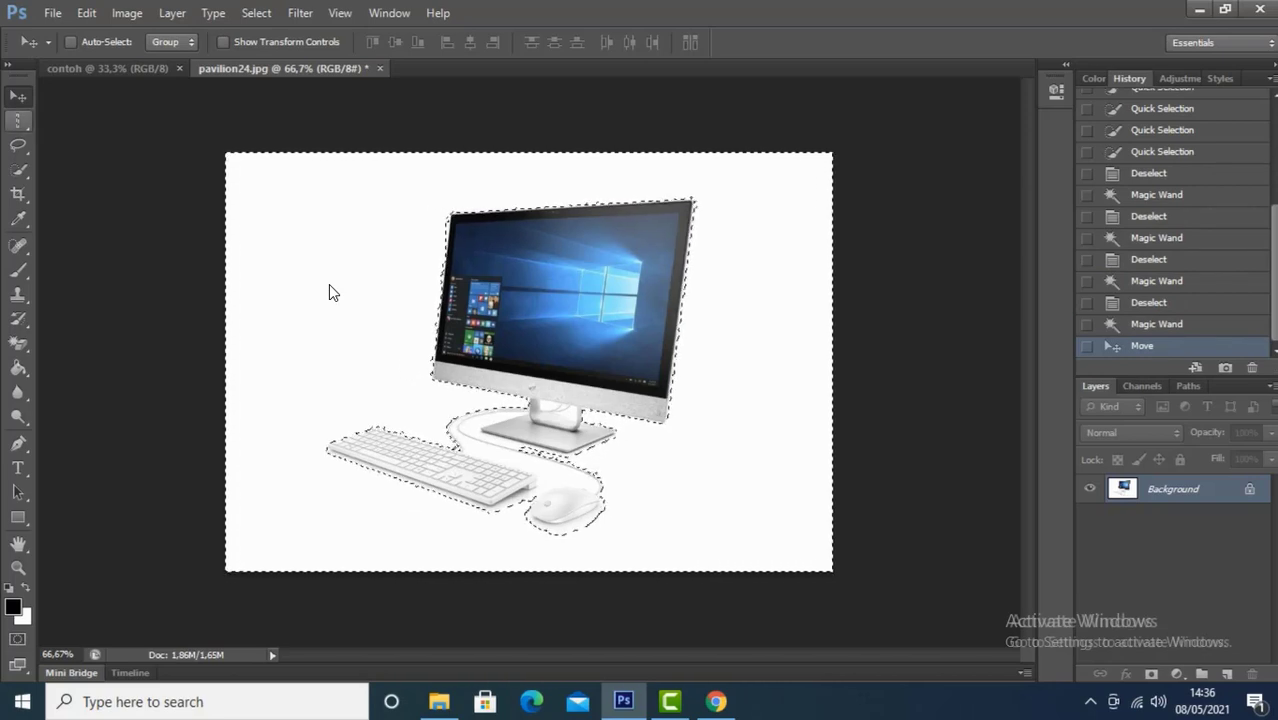
Switch to the Rectangular Marquee Tool, deselect the white background and return to the Move Tool.
left_click(18, 121)
left_click(125, 117)
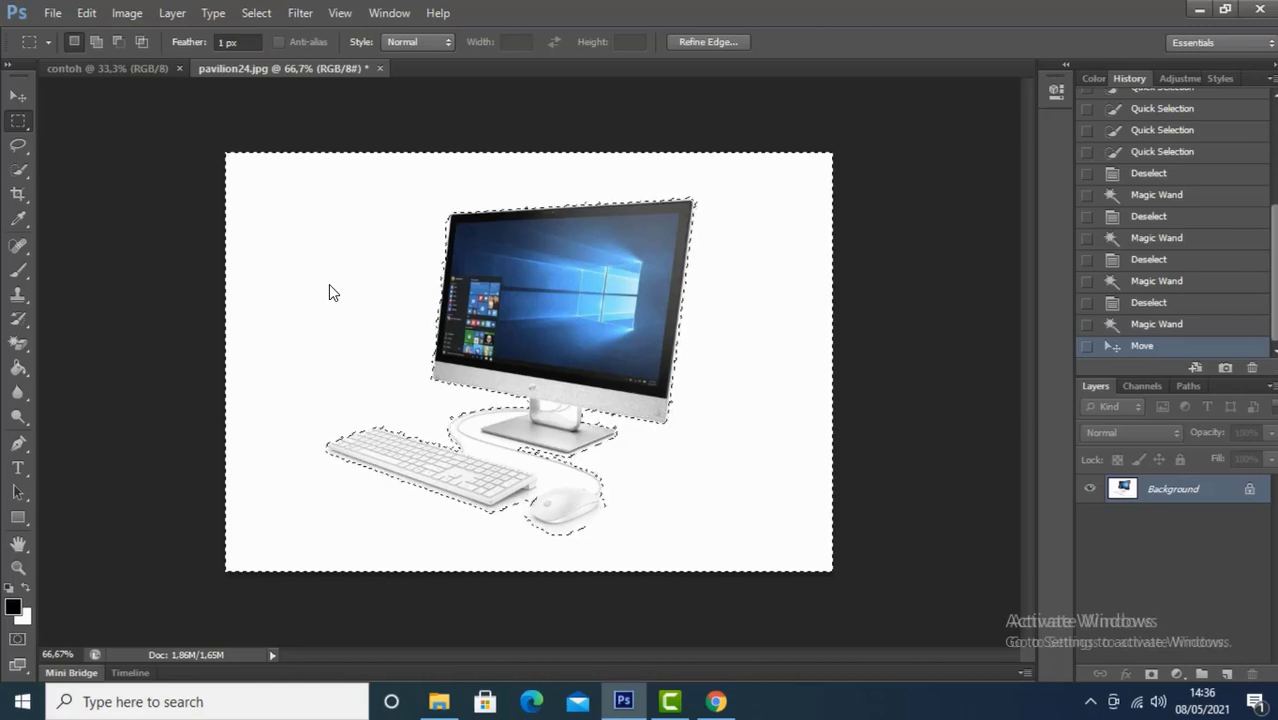
key("ctrl+d")
key("v")
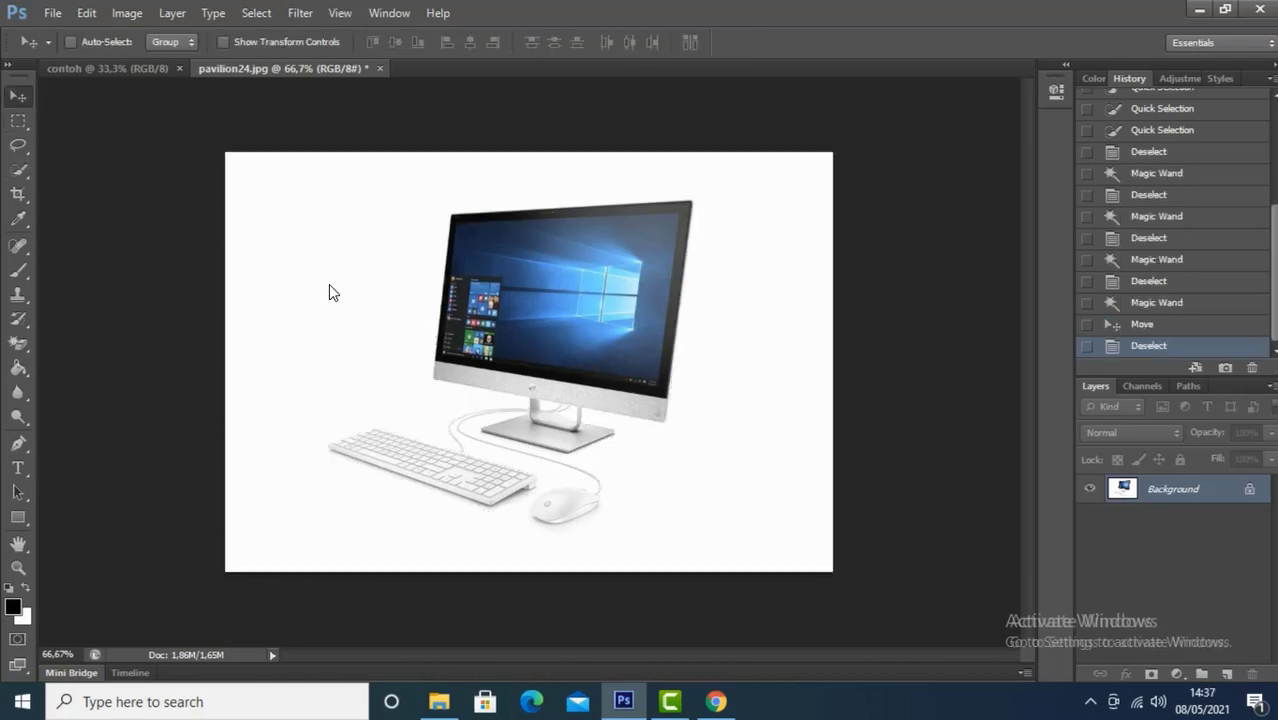